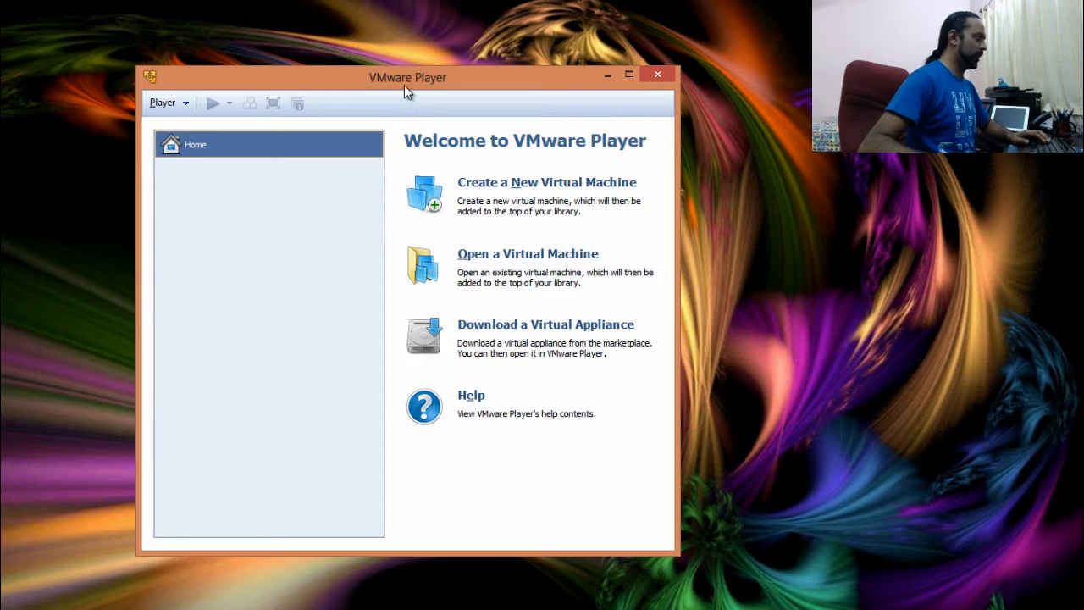
# Start a new virtual machine with the operating system installed later, choosing Microsoft Windows, version Windows 7 x64, as the guest
pyautogui.moveTo(404, 84); pyautogui.dragTo(408, 71)
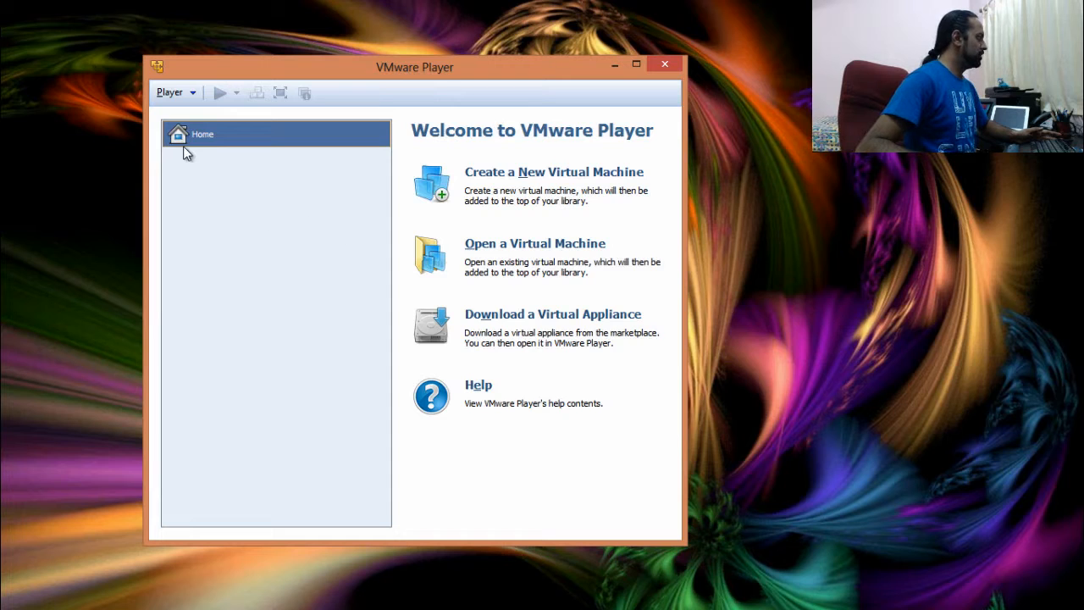
pyautogui.click(192, 94)
pyautogui.moveTo(250, 111)
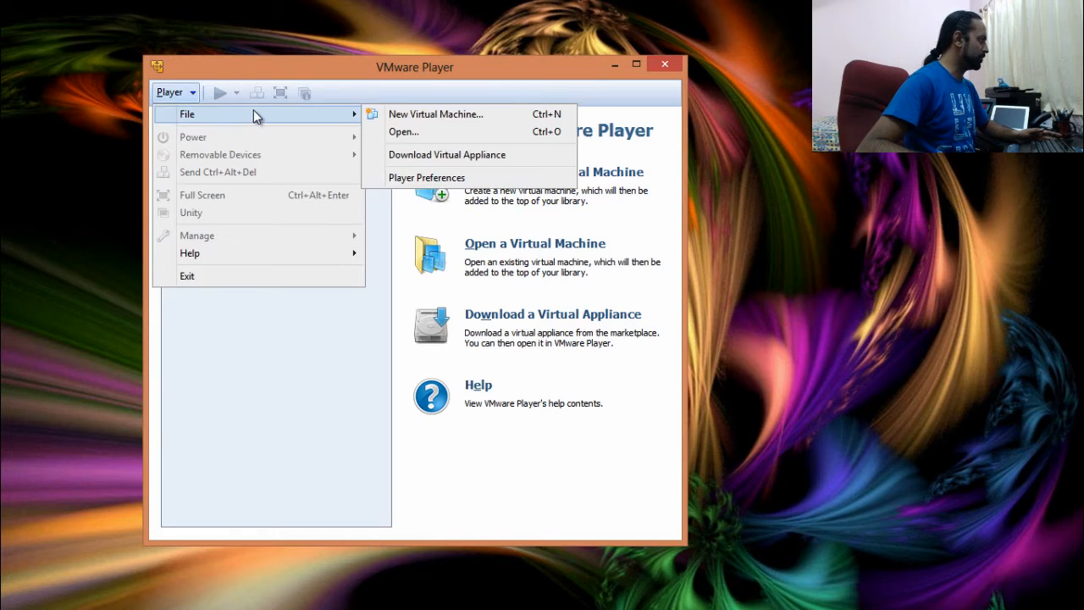
pyautogui.click(428, 119)
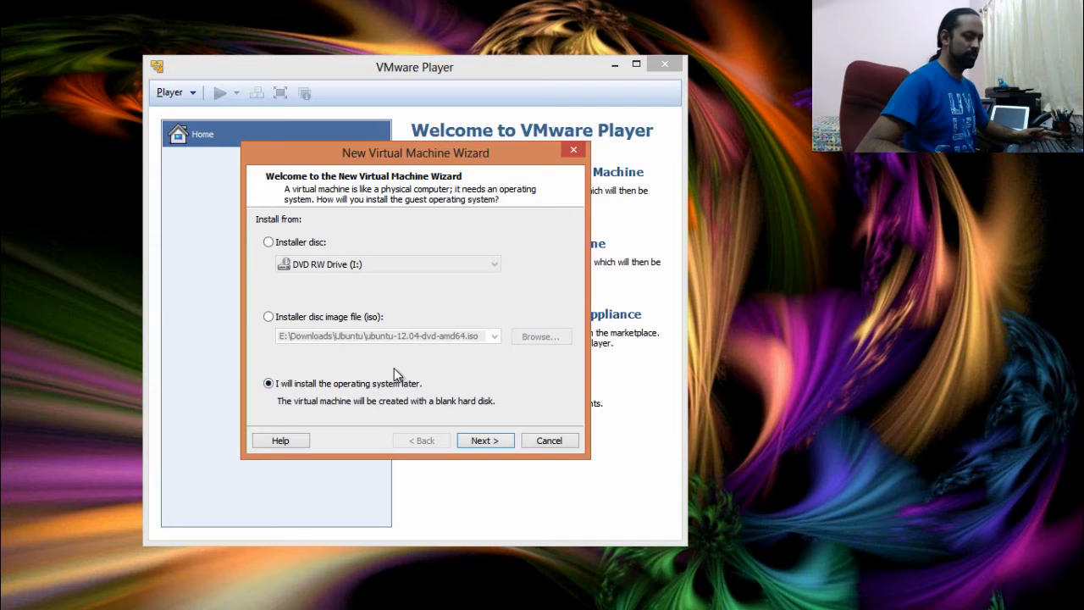
pyautogui.click(481, 437)
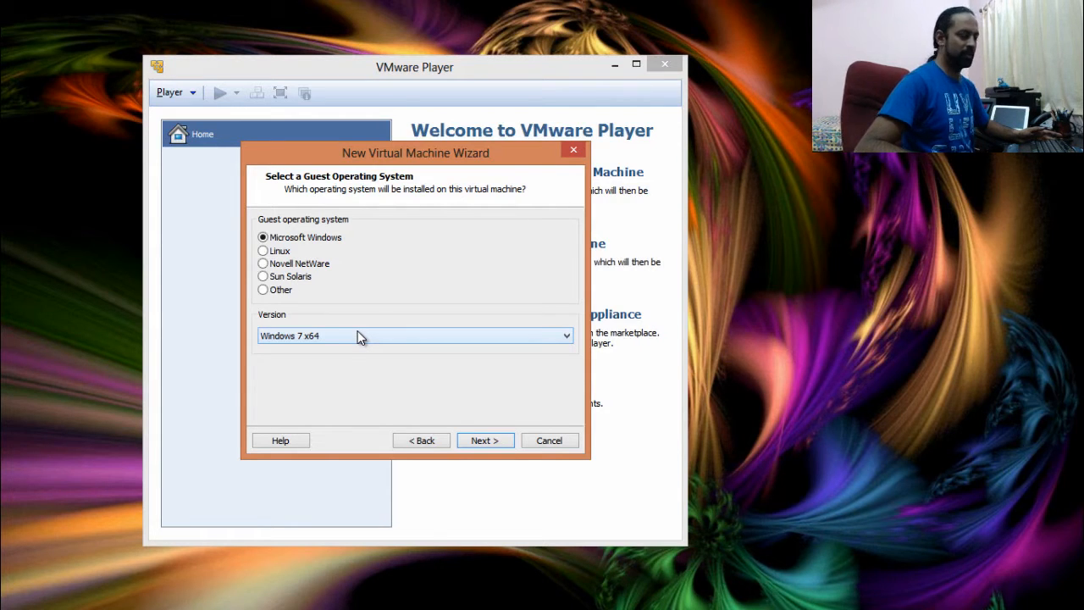
pyautogui.click(481, 441)
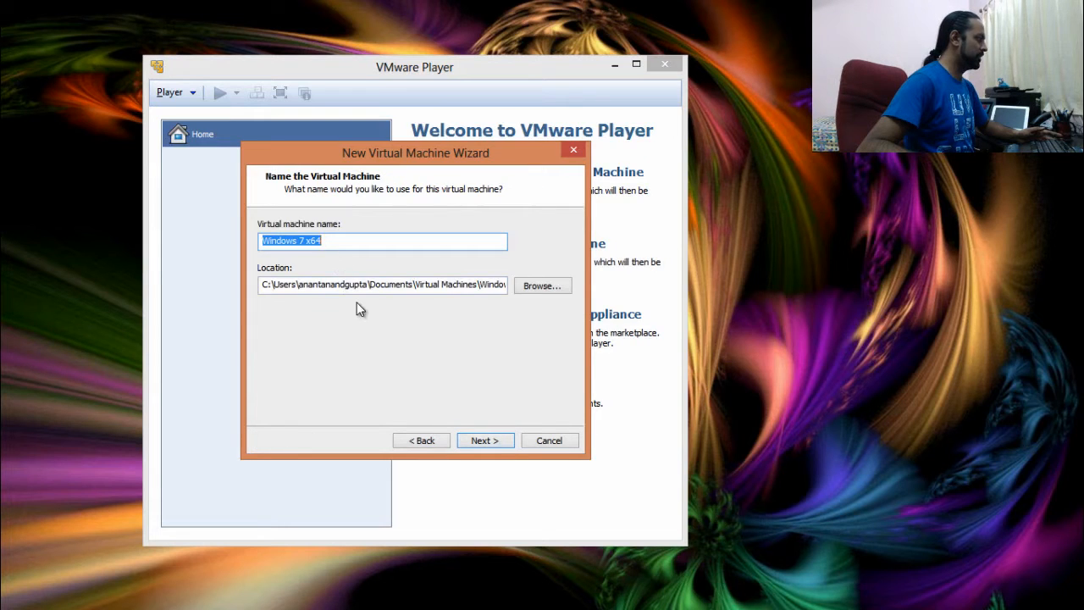
# Replace the parent path in the virtual machine's location with f:\VMs\
pyautogui.moveTo(263, 285); pyautogui.dragTo(505, 285)
pyautogui.hotkey('shift', 'Right')
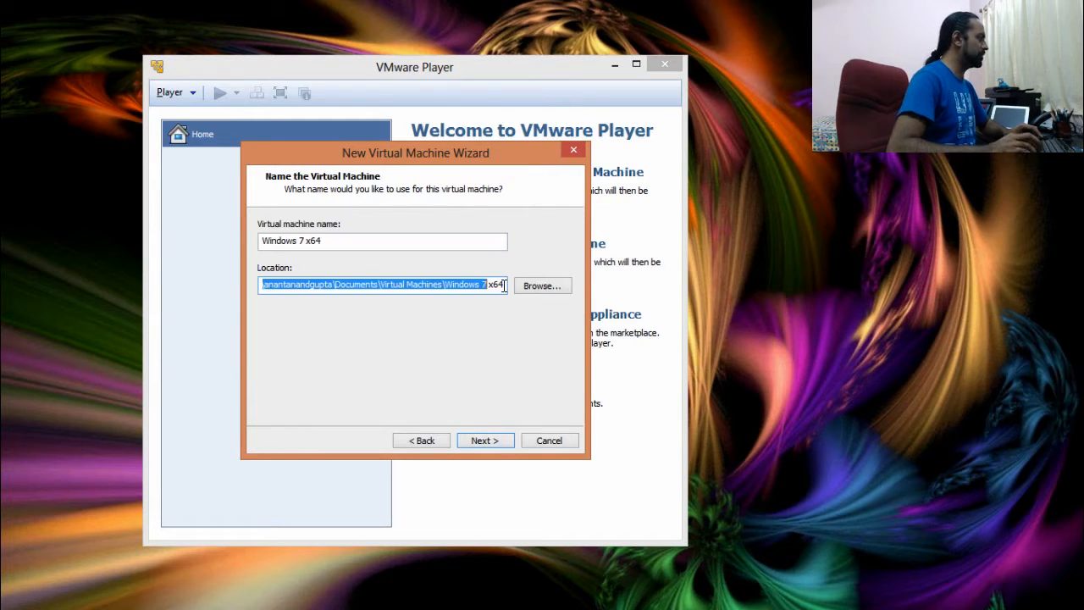
pyautogui.hotkey('shift', 'Left')
pyautogui.hotkey('shift', 'Left')
pyautogui.hotkey('shift', 'Left')
pyautogui.hotkey('shift', 'Left')
pyautogui.hotkey('shift', 'Left')
pyautogui.hotkey('shift', 'Left')
pyautogui.hotkey('shift', 'Left')
pyautogui.hotkey('shift', 'Left')
pyautogui.hotkey('shift', 'Left')
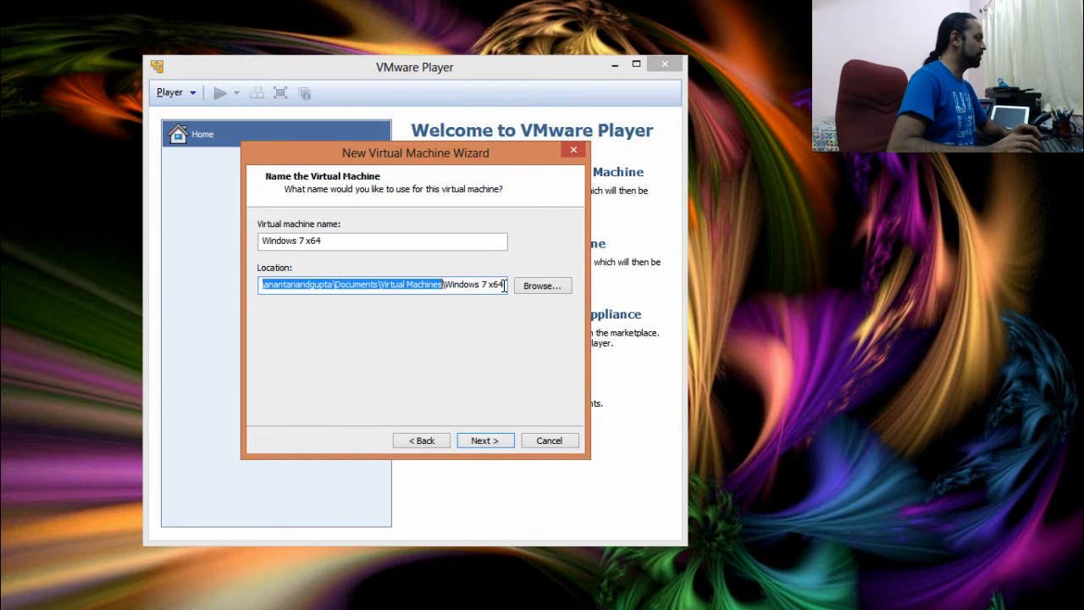
pyautogui.press('BackSpace')
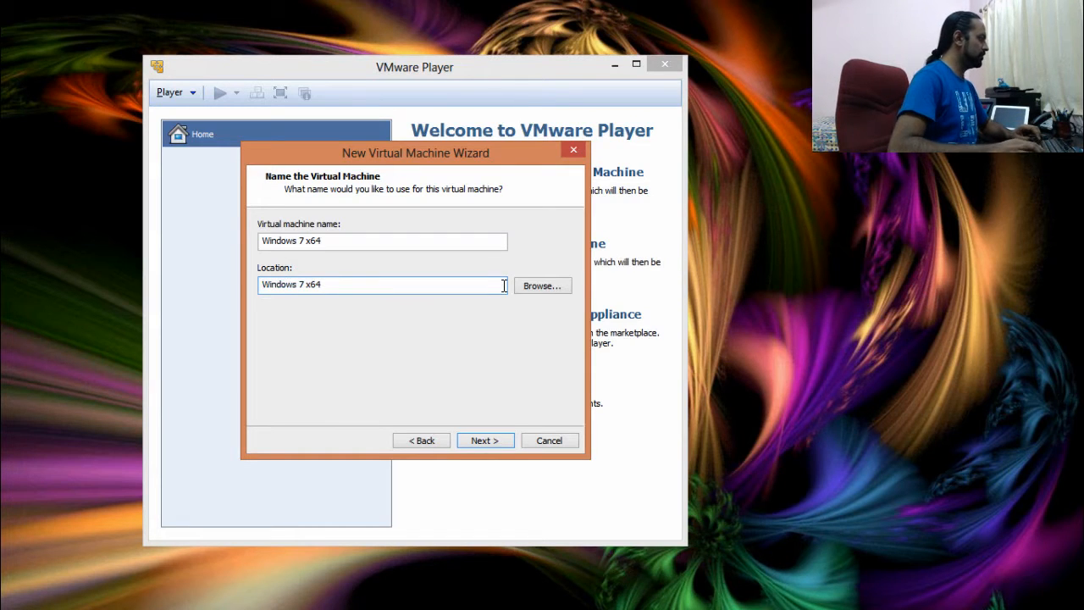
pyautogui.write('f:\\')
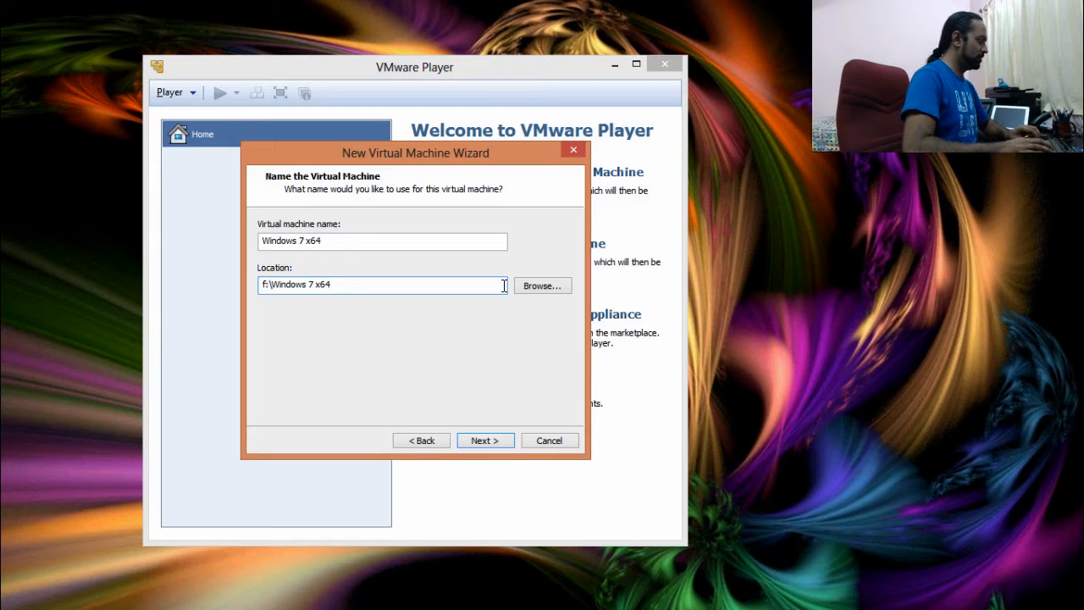
pyautogui.write('VMs')
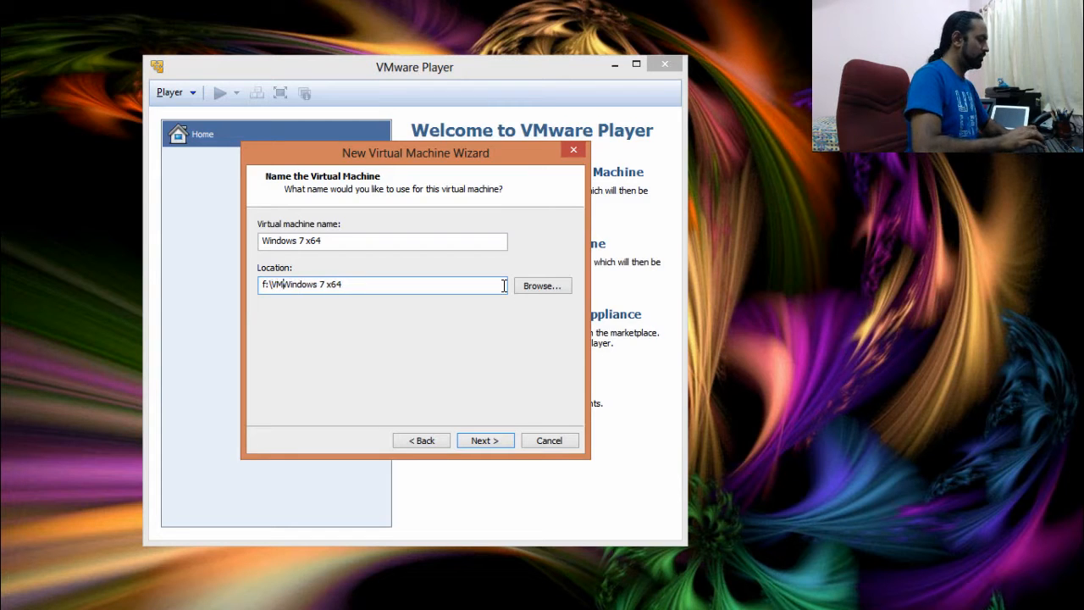
pyautogui.write('\\')
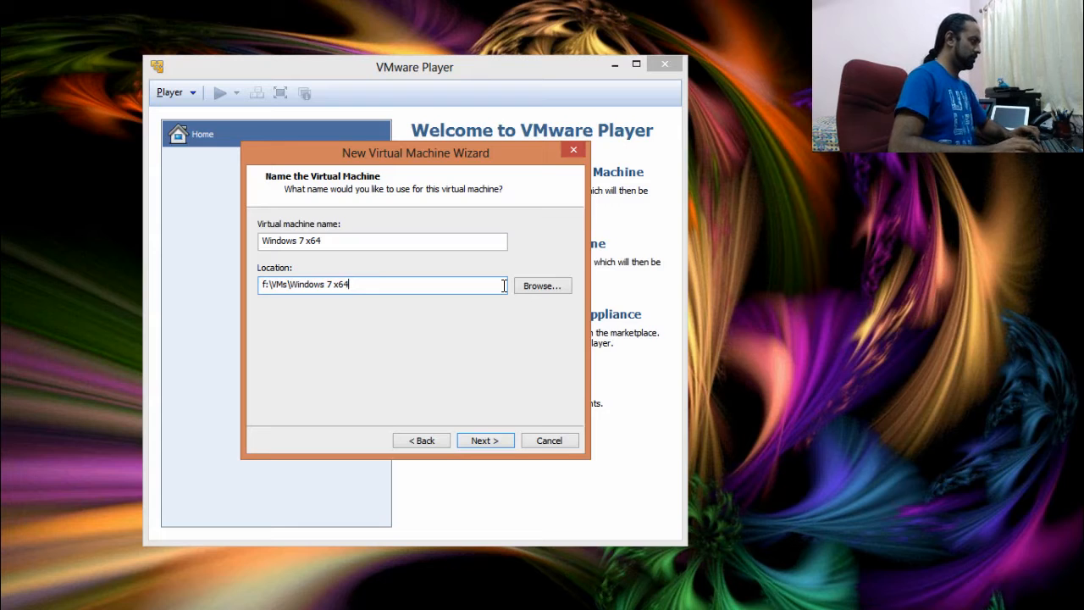
# Rename the final folder in the location path to Windows 7 Demo
pyautogui.press('End')
pyautogui.hotkey('shift', 'Left')
pyautogui.hotkey('shift', 'Left')
pyautogui.hotkey('shift', 'Left')
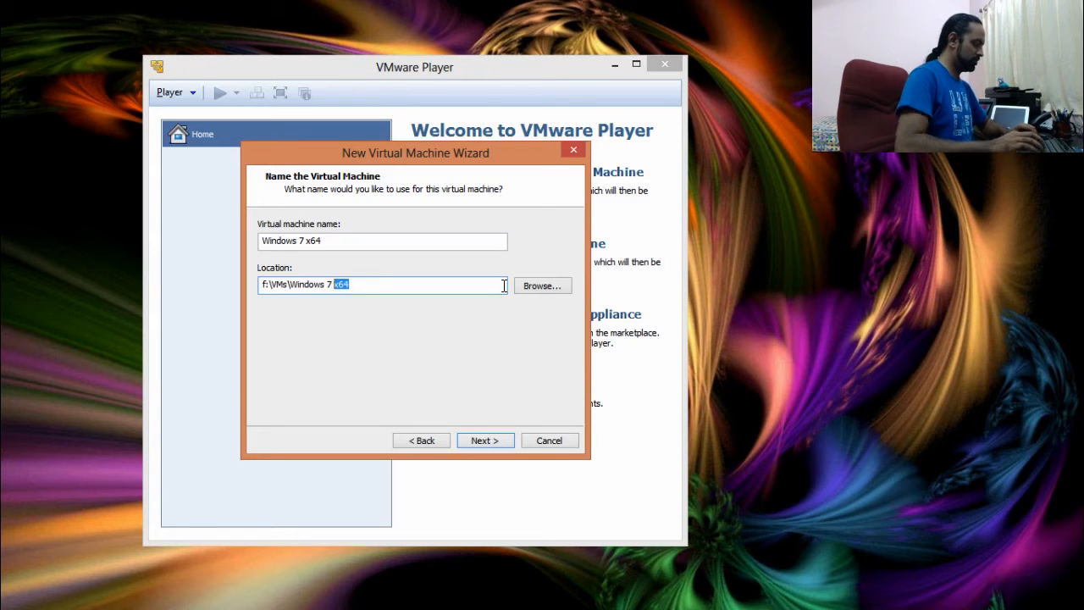
pyautogui.write('Demo')
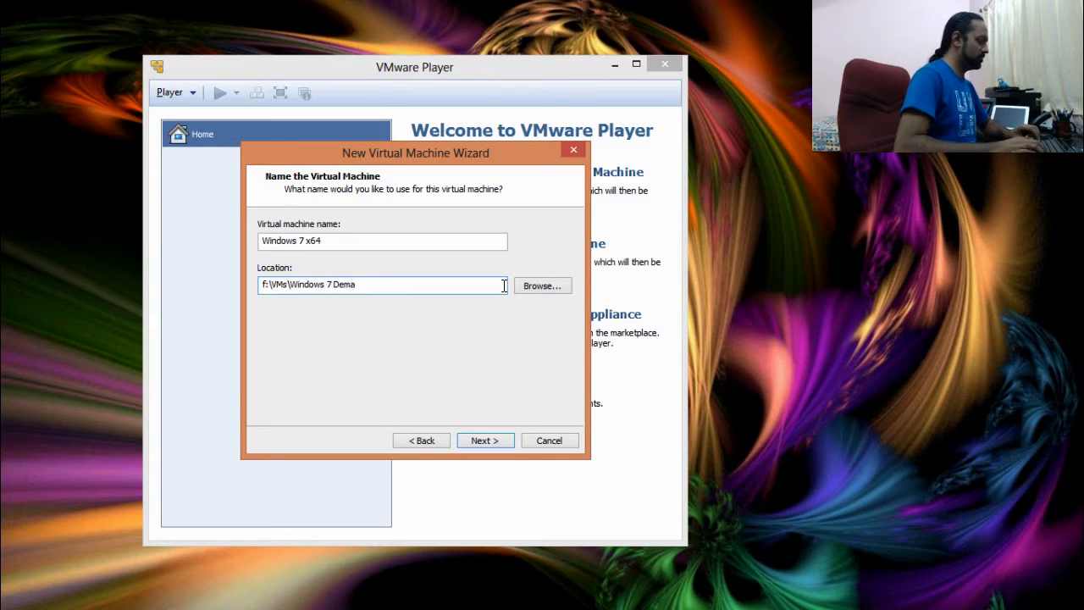
# Copy the folder name Windows 7 Demo from the location into the virtual machine name and proceed to the disk settings
pyautogui.hotkey('ctrl', 'a')
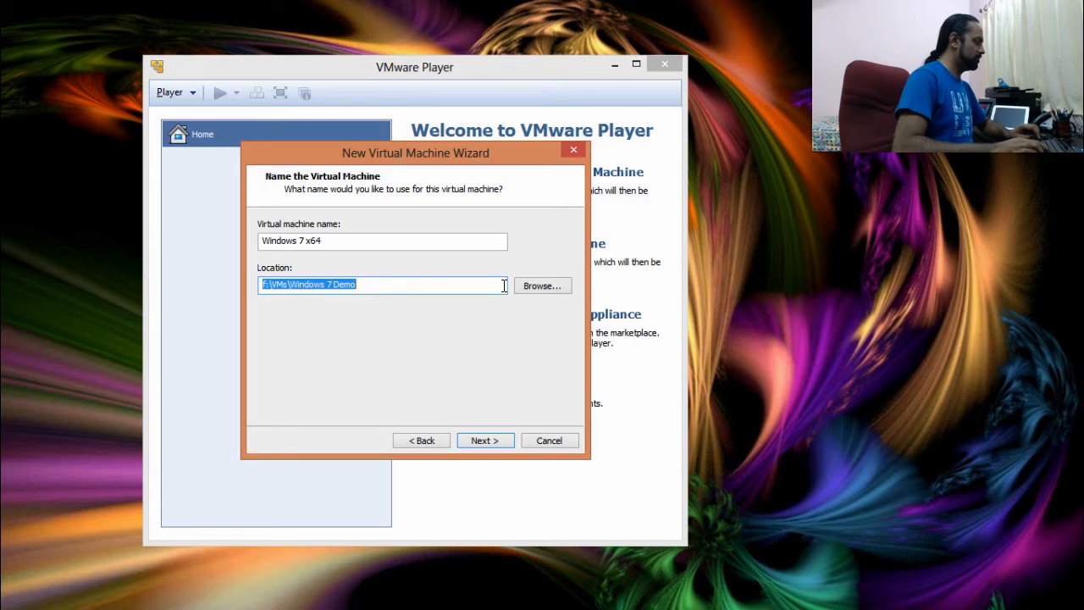
pyautogui.press('End')
pyautogui.hotkey('ctrl', 'shift', 'Left')
pyautogui.hotkey('ctrl', 'shift', 'Left')
pyautogui.hotkey('ctrl', 'shift', 'Left')
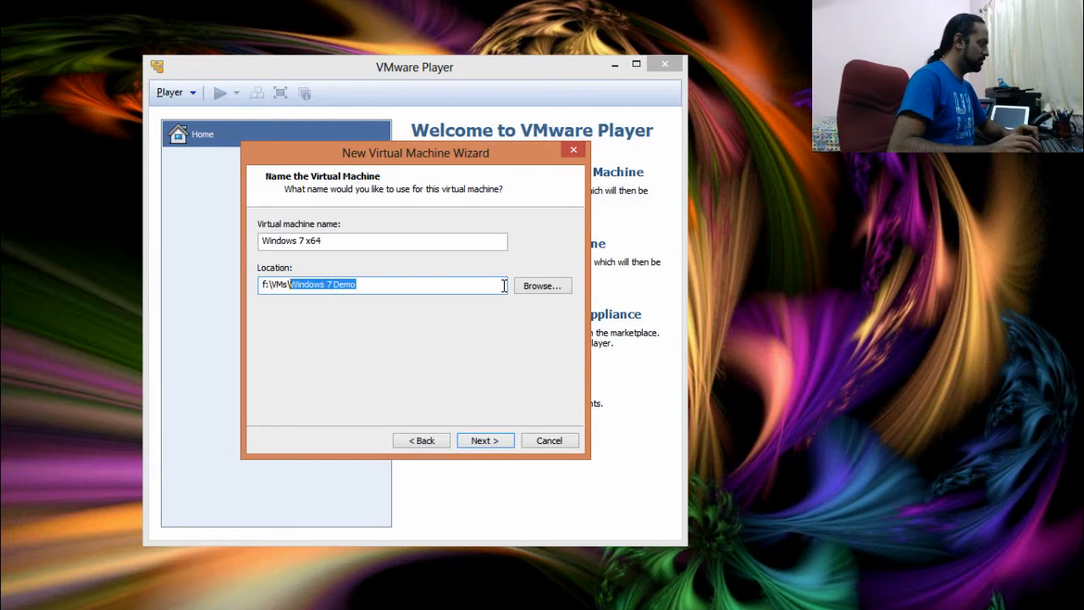
pyautogui.hotkey('ctrl', 'c')
pyautogui.hotkey('shift', 'Tab')
pyautogui.hotkey('ctrl', 'v')
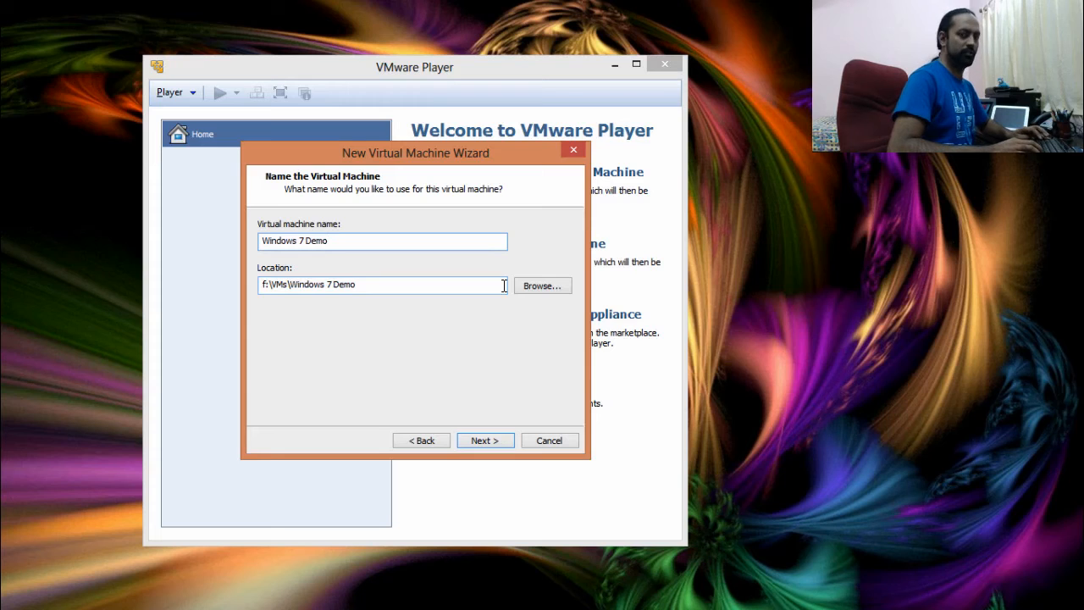
pyautogui.press('Tab')
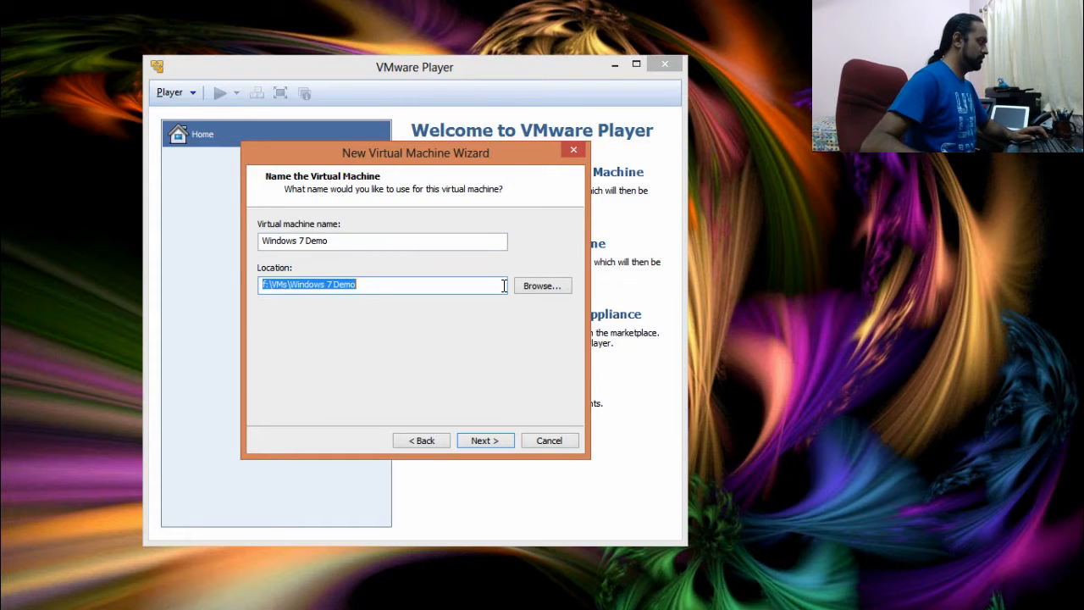
pyautogui.click(377, 284)
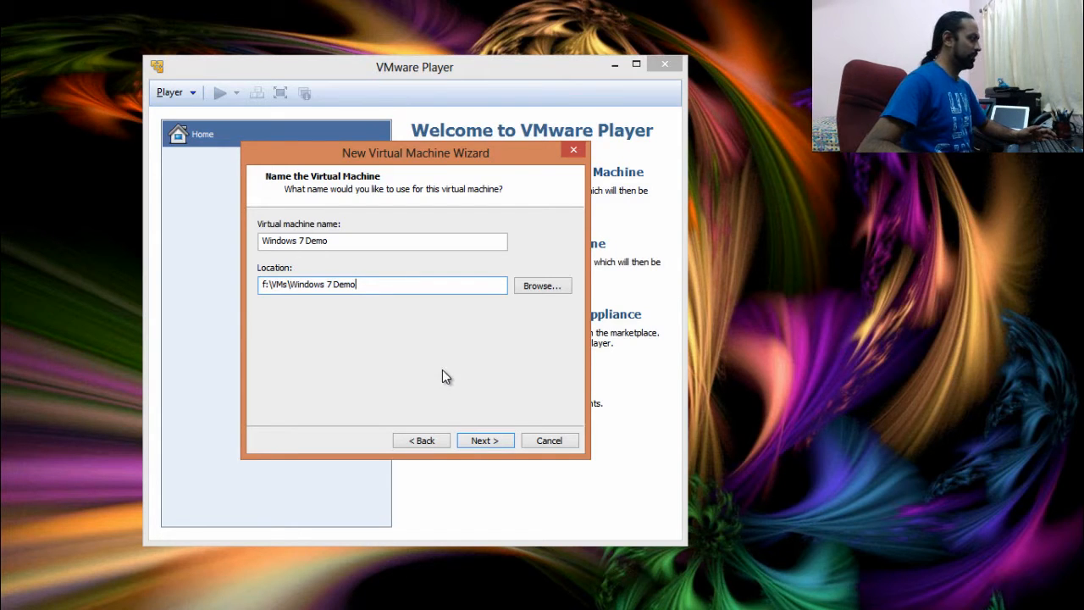
pyautogui.click(480, 441)
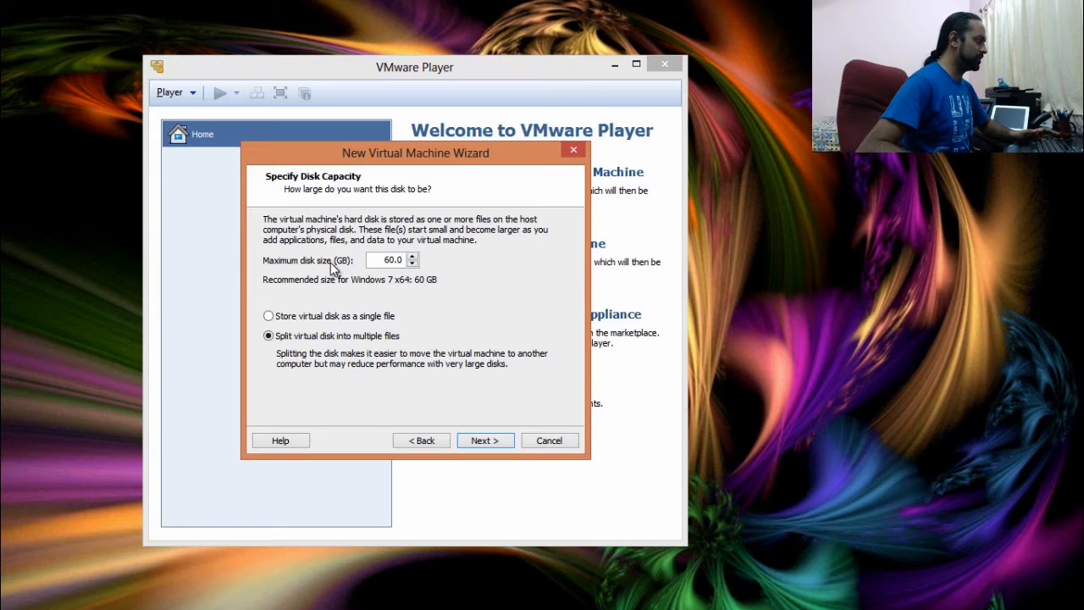
# Store the virtual disk as a single file with a maximum size of 80 GB and finish creating the virtual machine
pyautogui.click(274, 318)
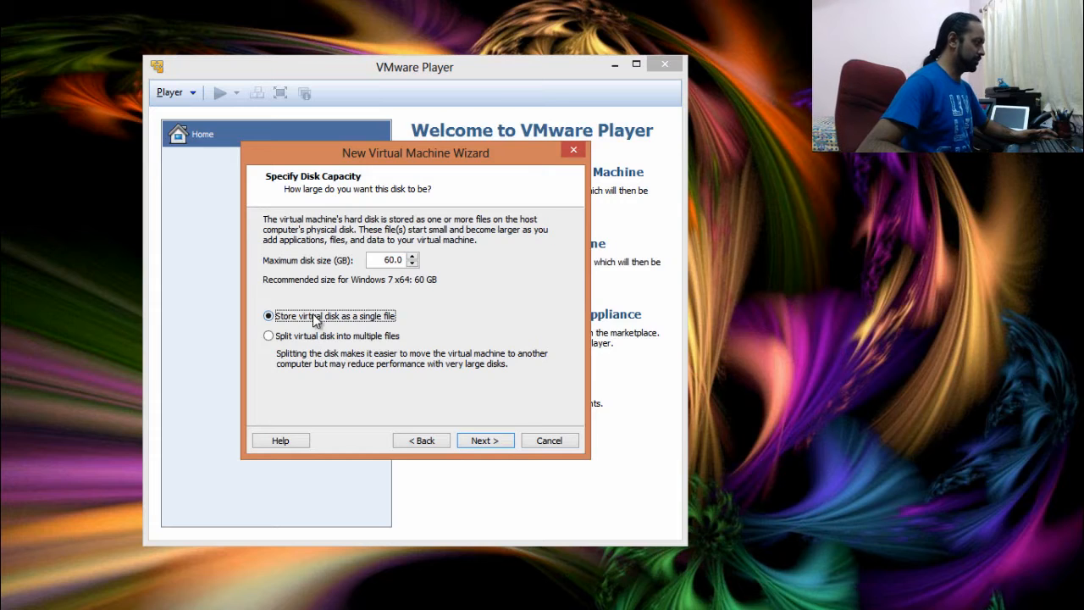
pyautogui.moveTo(391, 260); pyautogui.dragTo(383, 260)
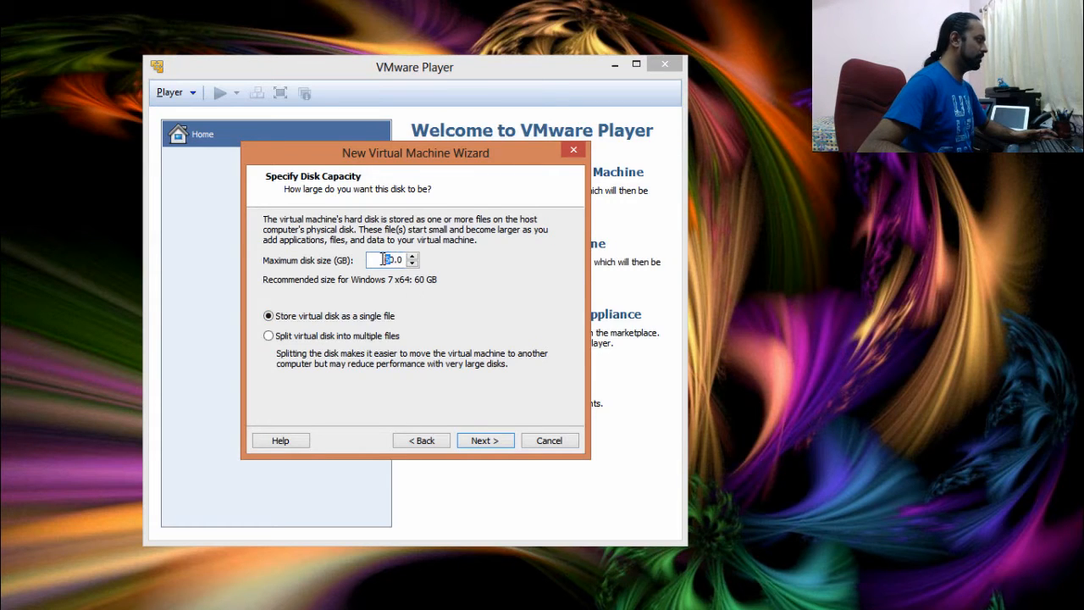
pyautogui.write('8')
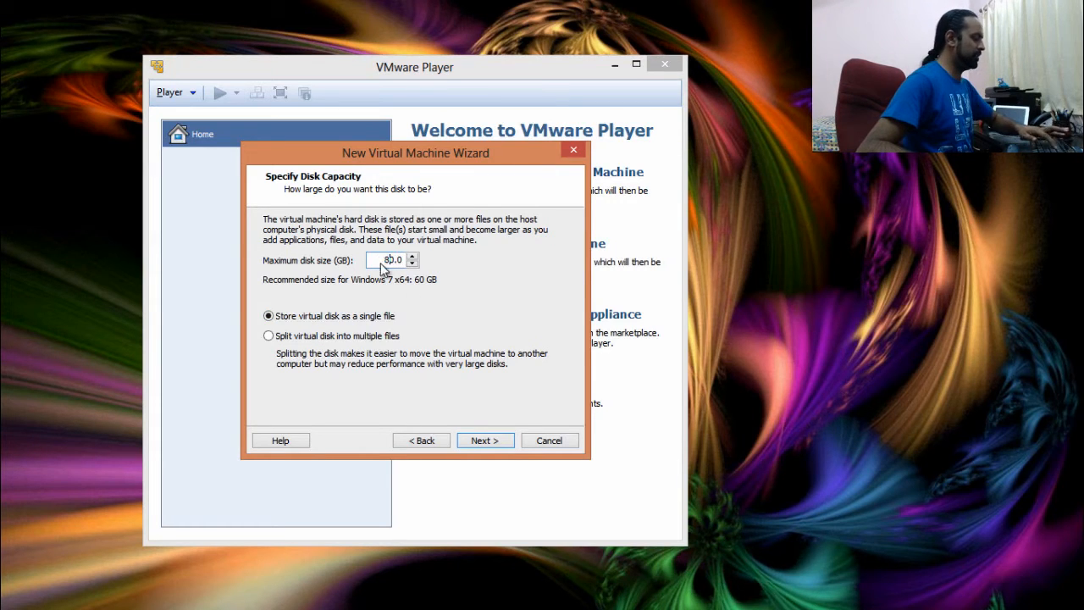
pyautogui.click(491, 441)
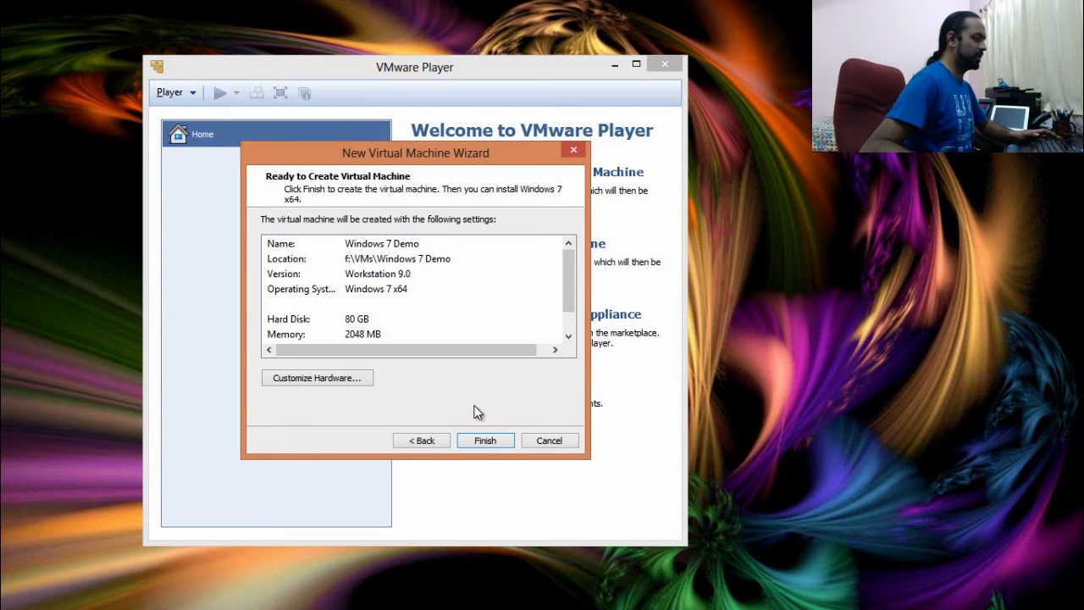
pyautogui.moveTo(374, 157); pyautogui.dragTo(622, 153)
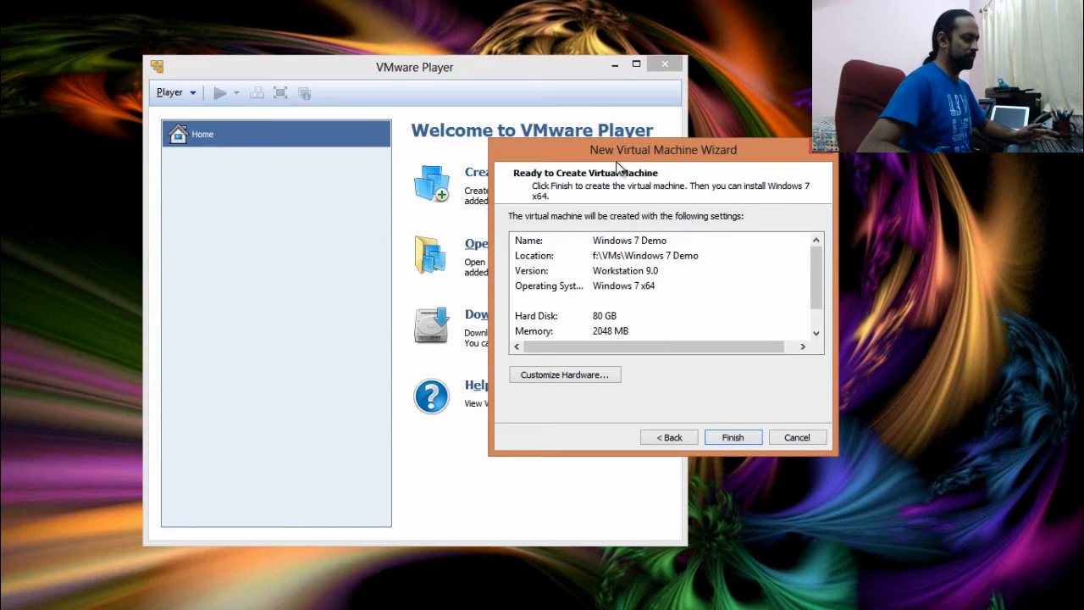
pyautogui.click(730, 435)
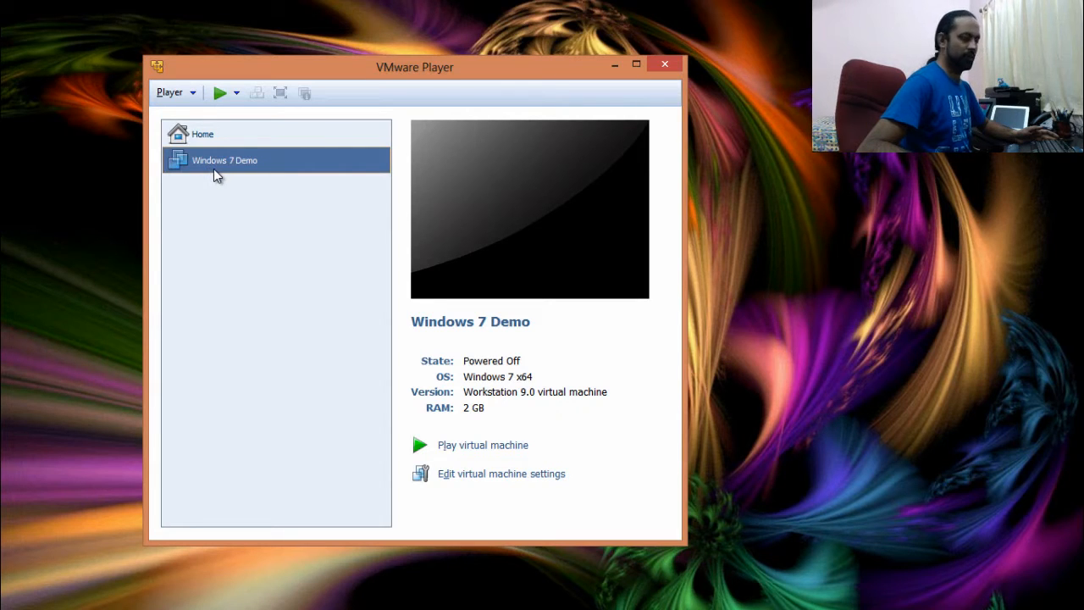
# Move the Microsoft Windows 7 Ultimate 64bit.iso icon to a free spot on the desktop beside the virtual machine window
pyautogui.rightClick(213, 165)
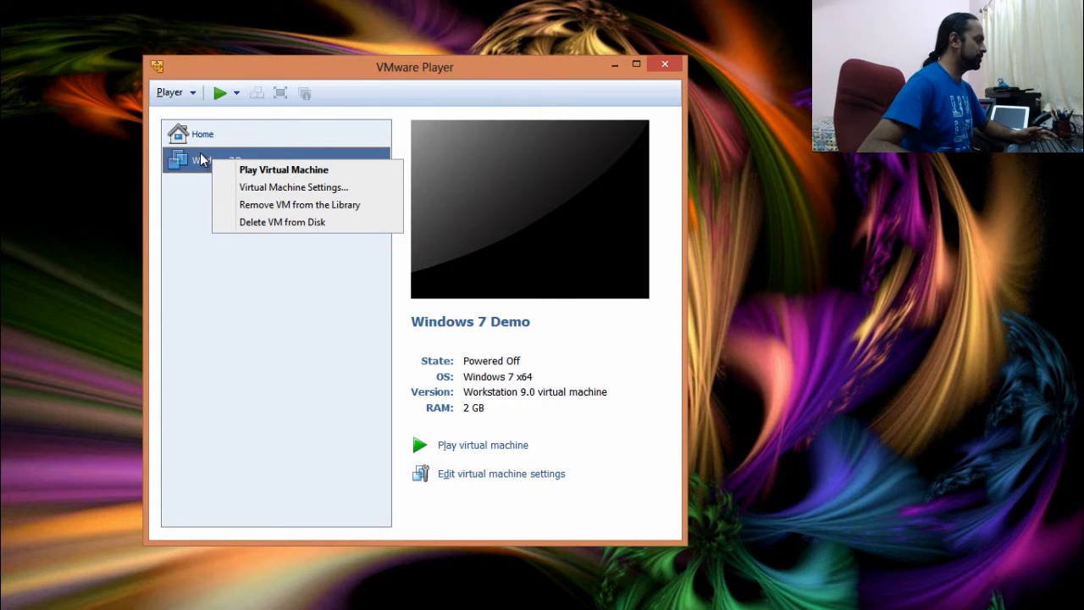
pyautogui.click(825, 162)
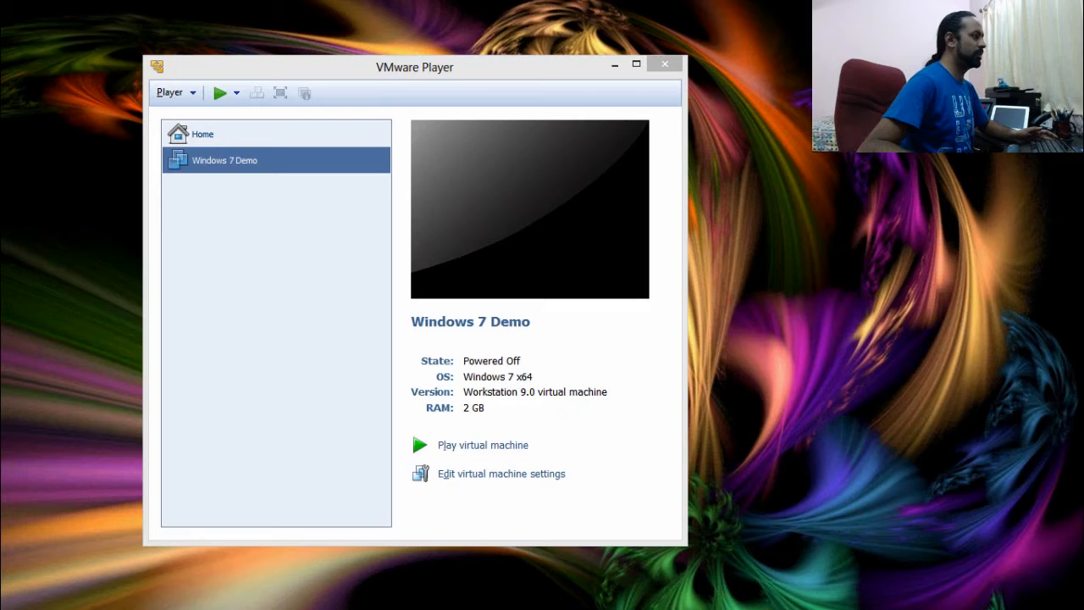
pyautogui.moveTo(855, 296); pyautogui.dragTo(798, 68)
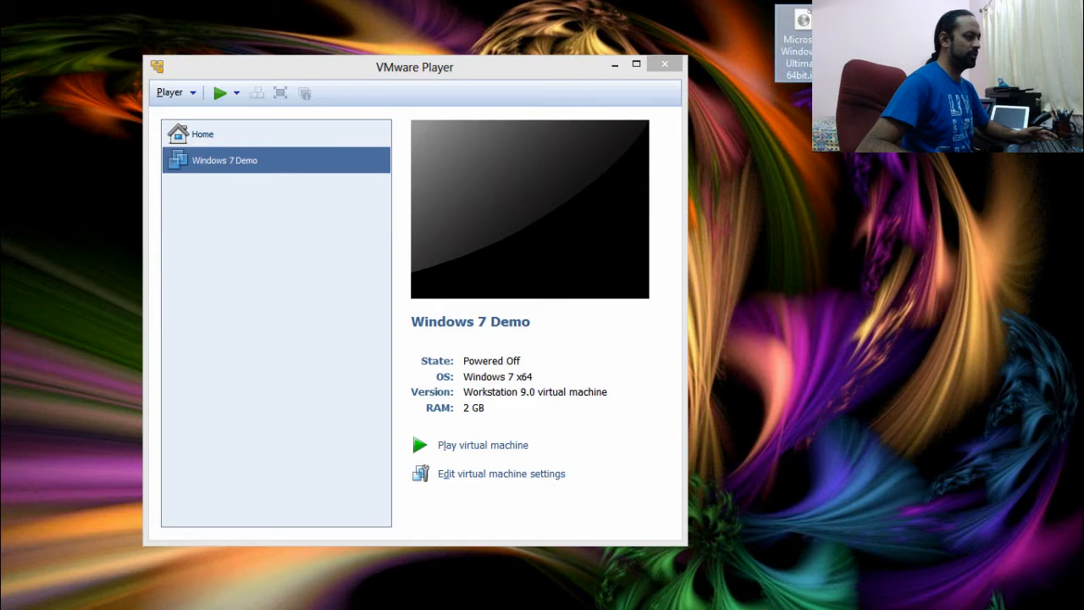
pyautogui.click(889, 101)
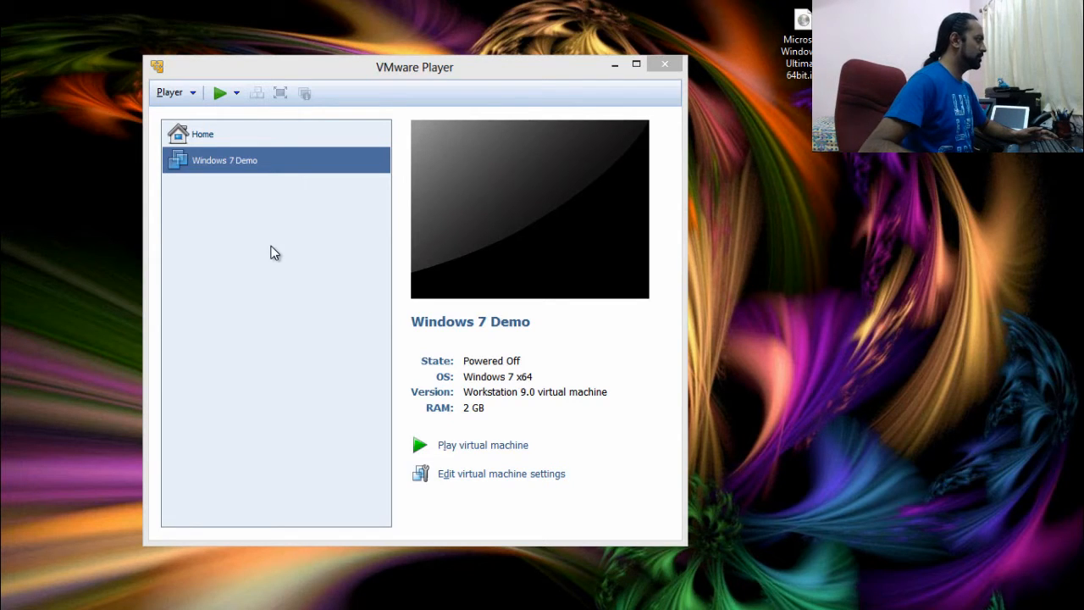
# Open the Windows 7 Demo virtual machine's settings and set its CD/DVD (IDE) drive to use an ISO image file
pyautogui.rightClick(232, 164)
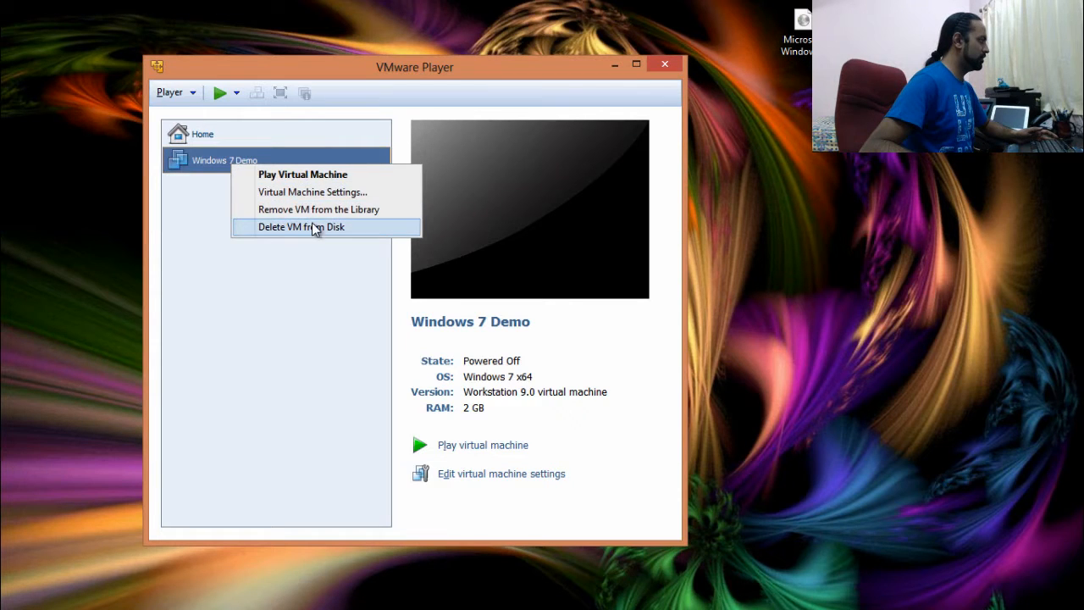
pyautogui.click(306, 194)
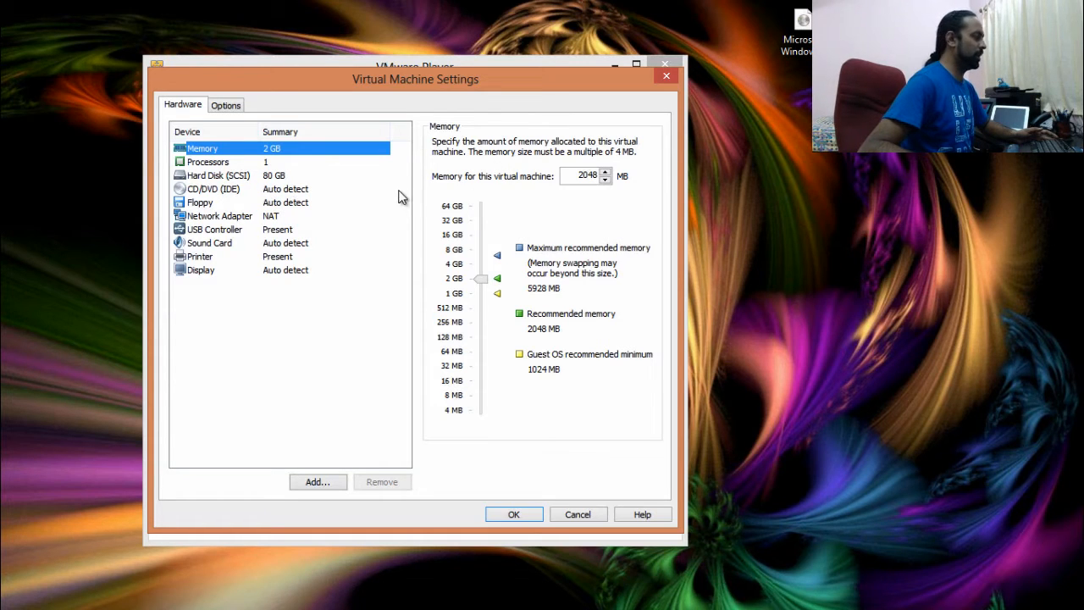
pyautogui.click(237, 194)
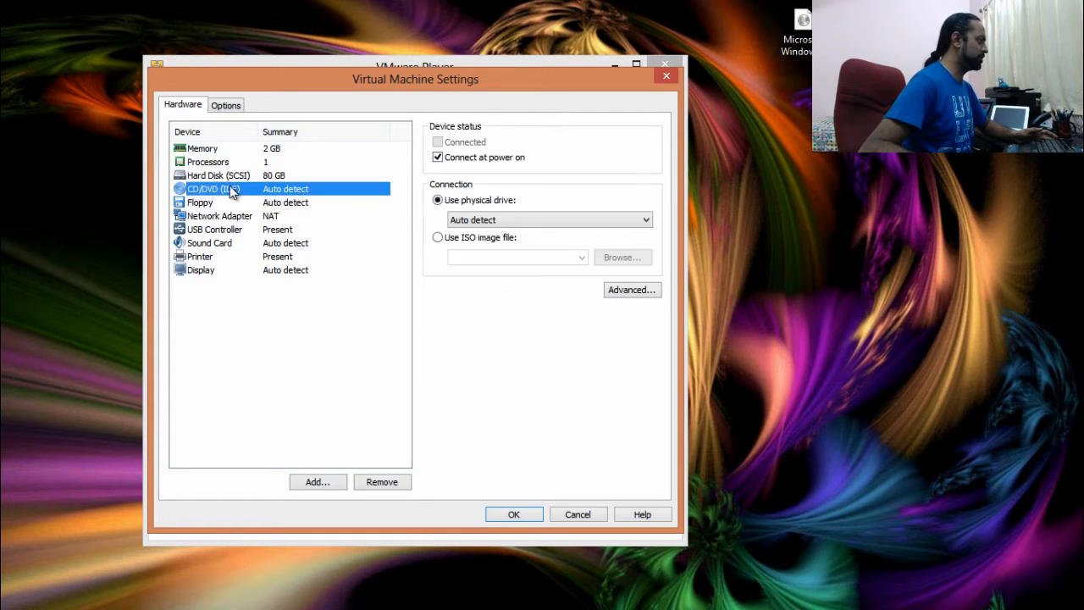
pyautogui.click(496, 240)
# Load Microsoft Windows 7 Ultimate 64bit.iso from the Desktop as the drive's disc image and save the virtual machine settings
pyautogui.click(623, 257)
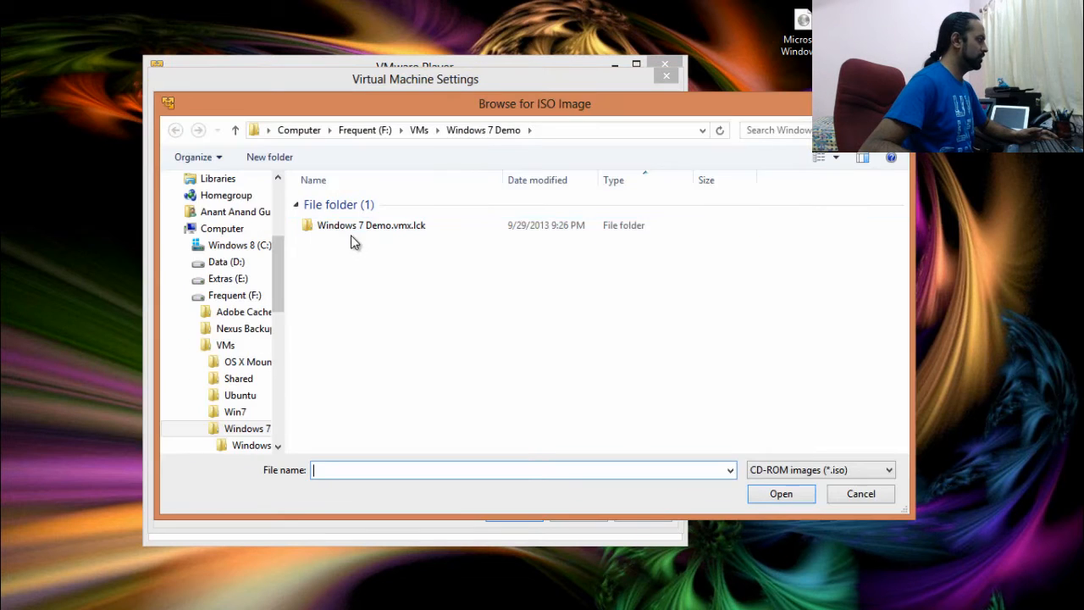
pyautogui.scroll(3, 280, 243)
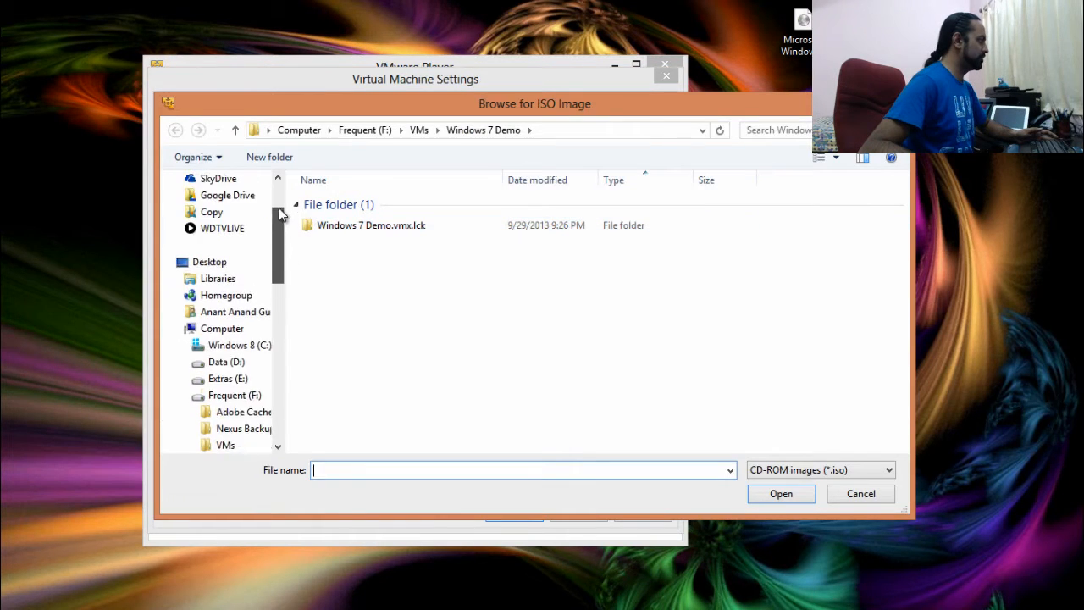
pyautogui.click(214, 311)
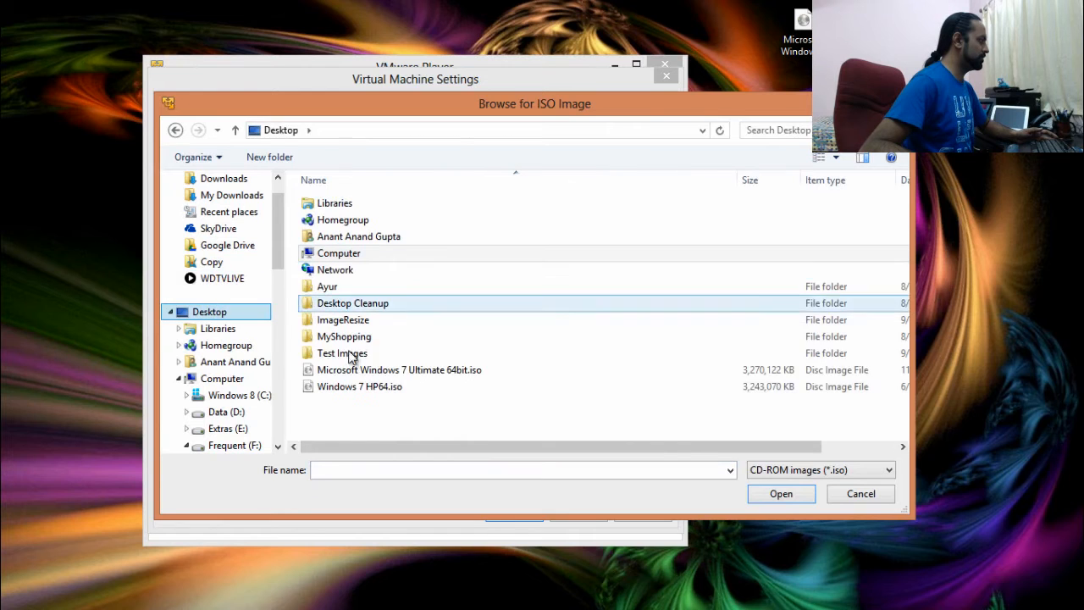
pyautogui.click(357, 373)
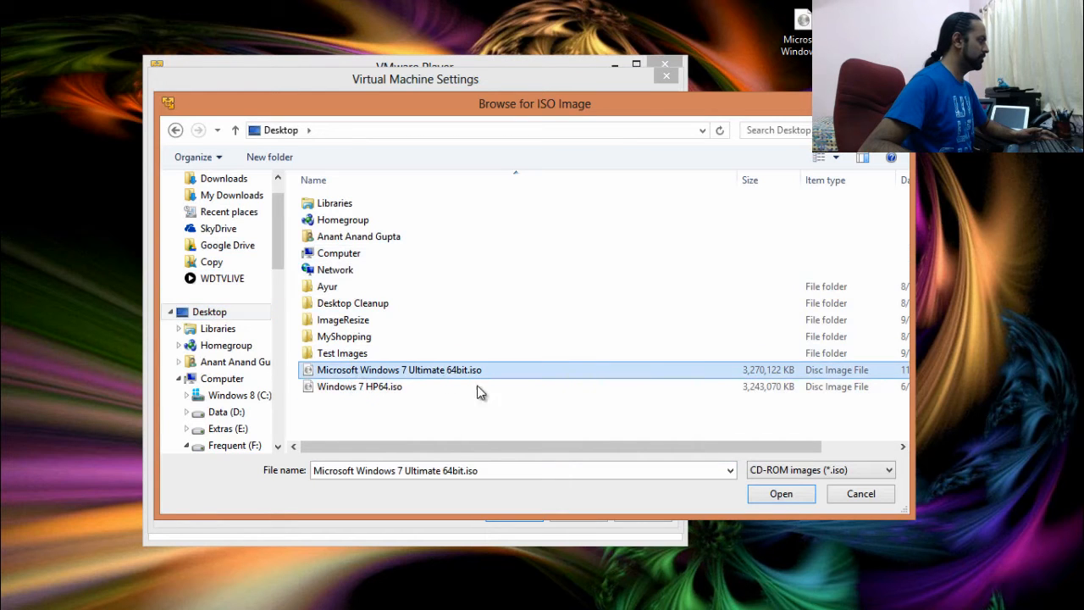
pyautogui.click(800, 499)
pyautogui.click(518, 259)
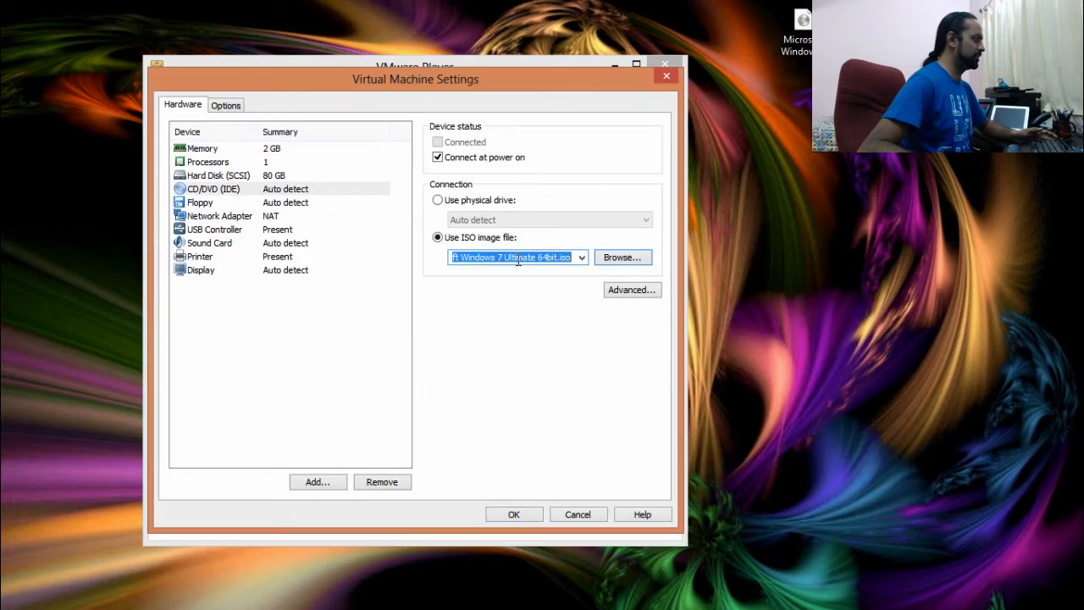
pyautogui.click(525, 514)
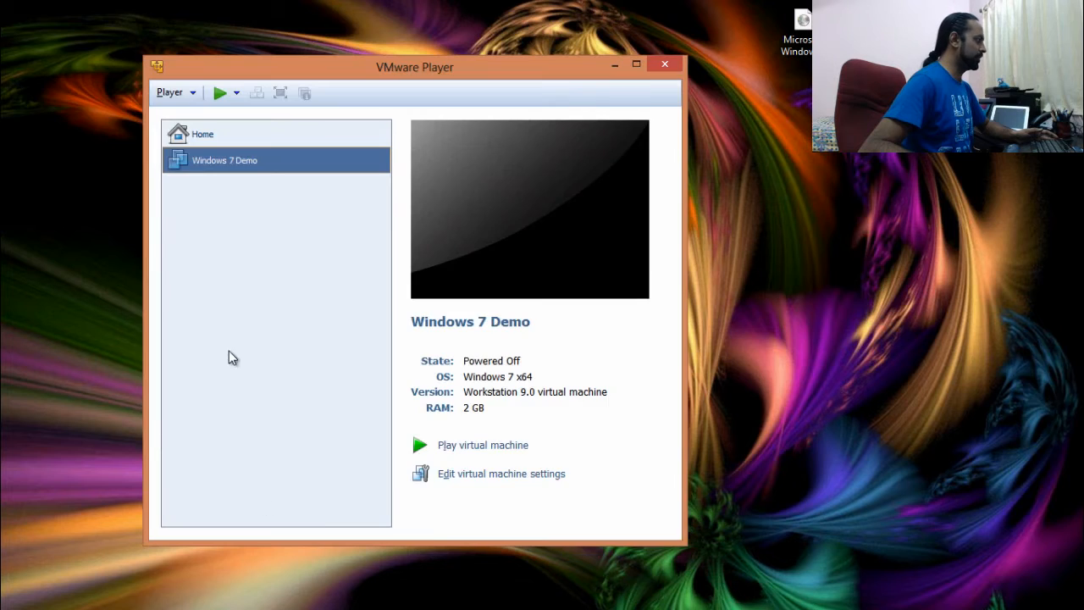
# Start the Windows 7 Demo virtual machine and begin installing Windows with English, English (United States) and US keyboard preferences
pyautogui.click(465, 451)
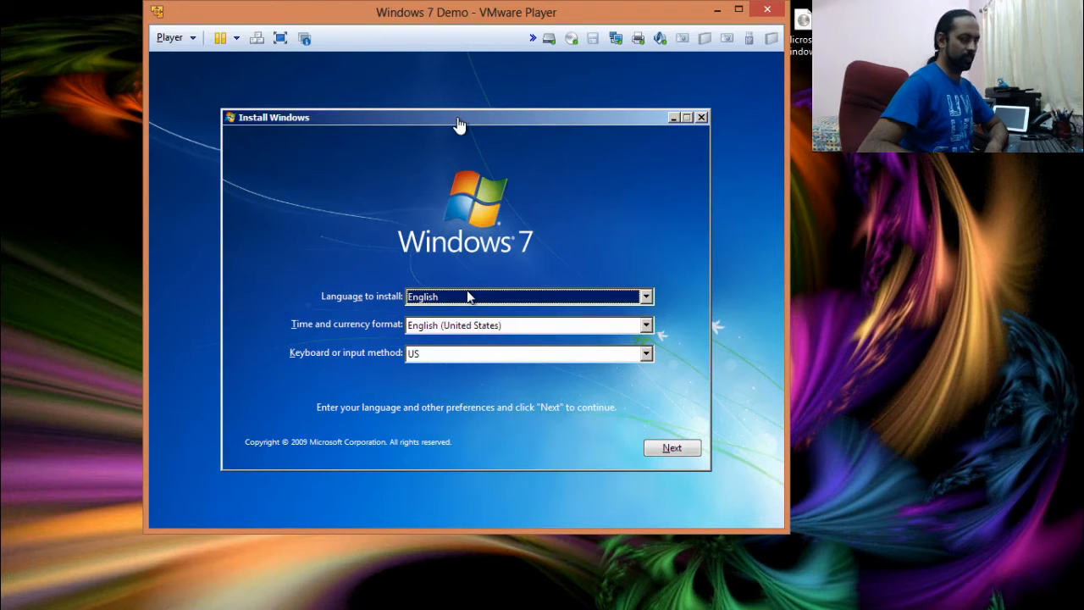
pyautogui.click(458, 124)
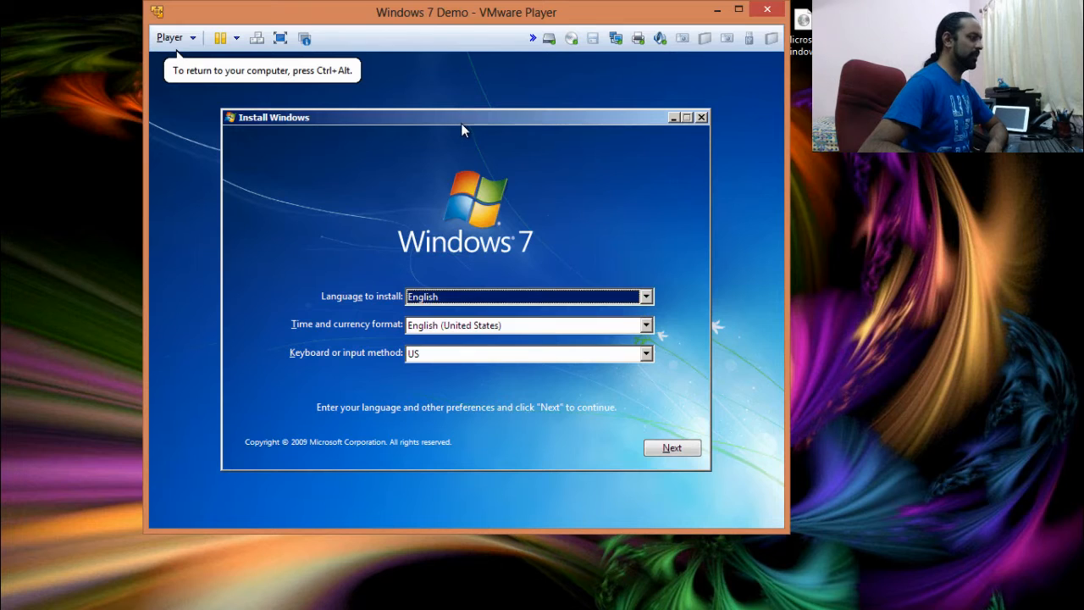
pyautogui.moveTo(462, 123)
pyautogui.mouseDown()
pyautogui.moveTo(457, 98)
pyautogui.moveTo(460, 127)
pyautogui.mouseUp()
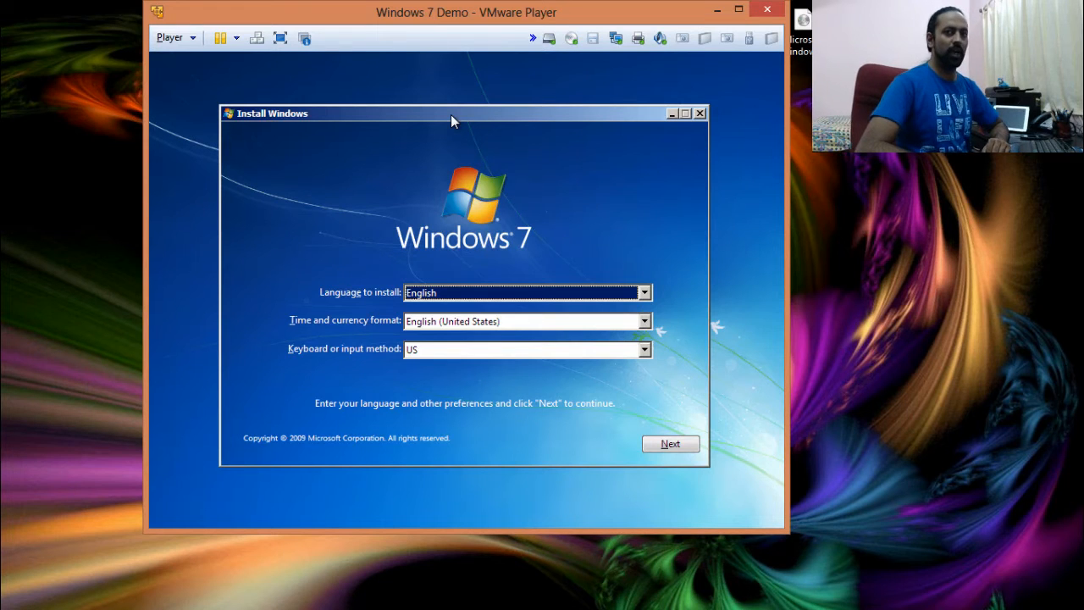
pyautogui.moveTo(448, 112); pyautogui.dragTo(451, 101)
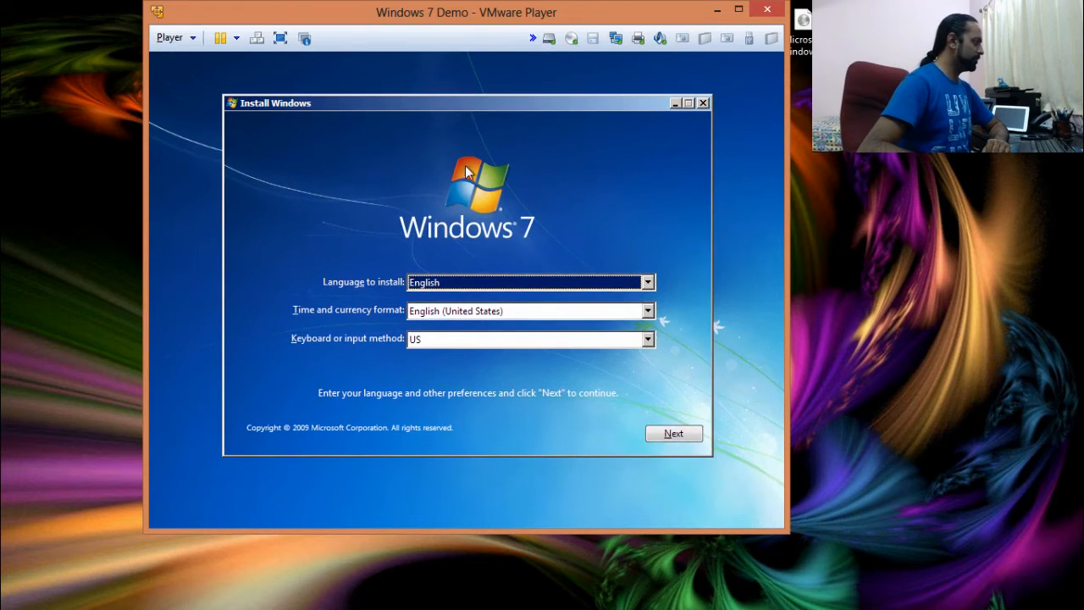
pyautogui.click(667, 435)
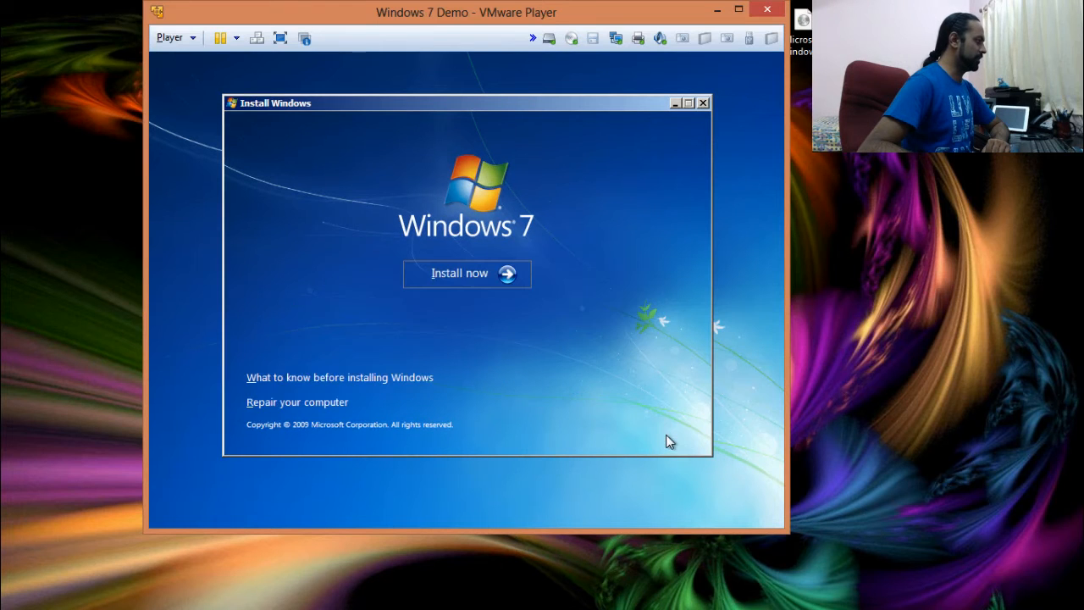
pyautogui.click(445, 280)
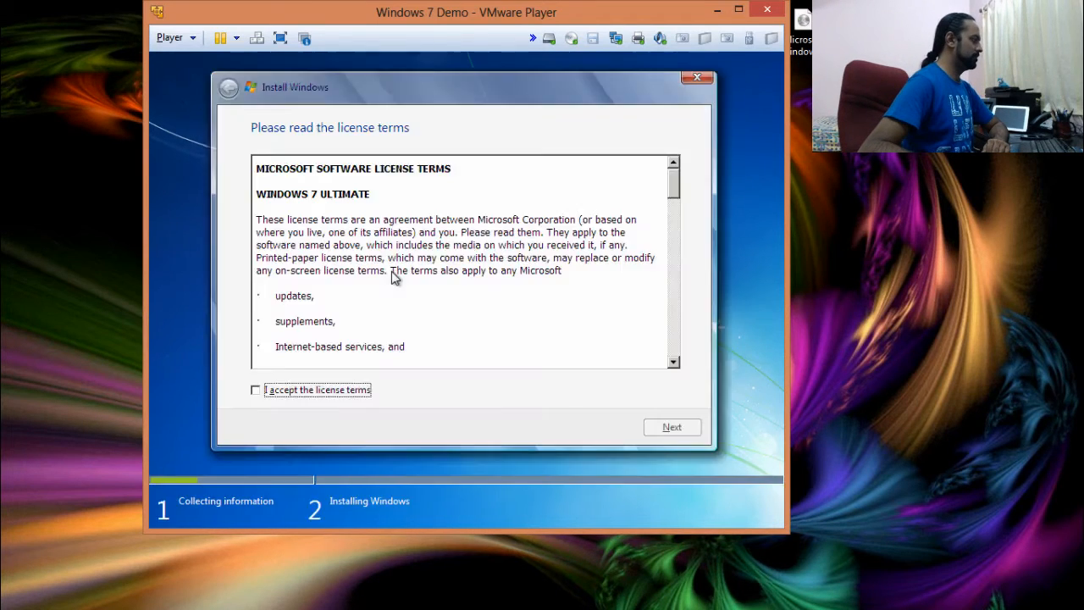
# Accept the license terms and install Windows on the 80 GB Disk 0 Unallocated Space
pyautogui.click(313, 389)
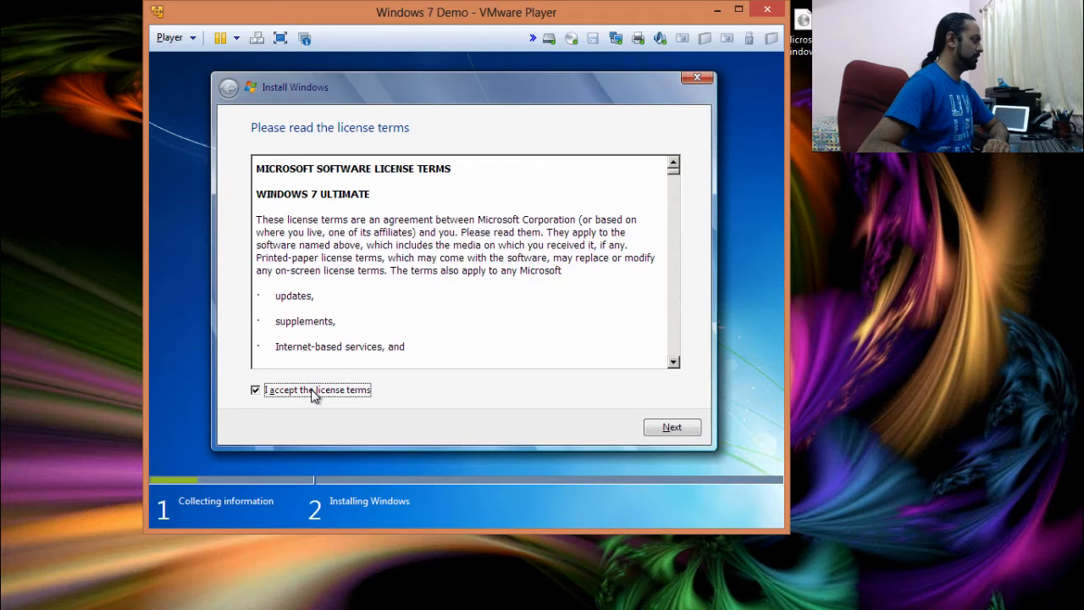
pyautogui.click(653, 428)
pyautogui.click(390, 256)
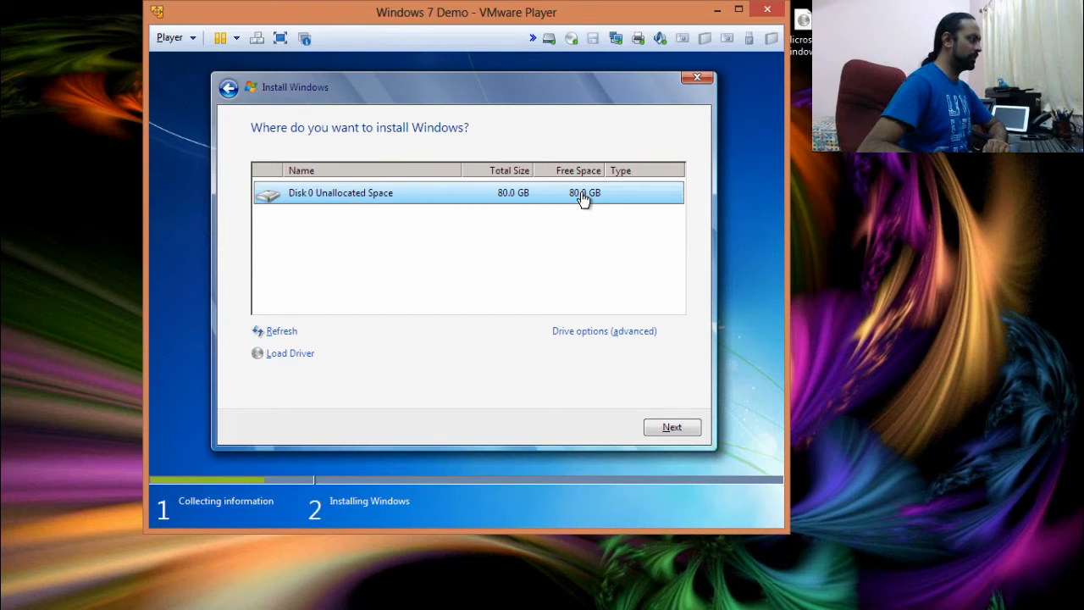
pyautogui.click(683, 428)
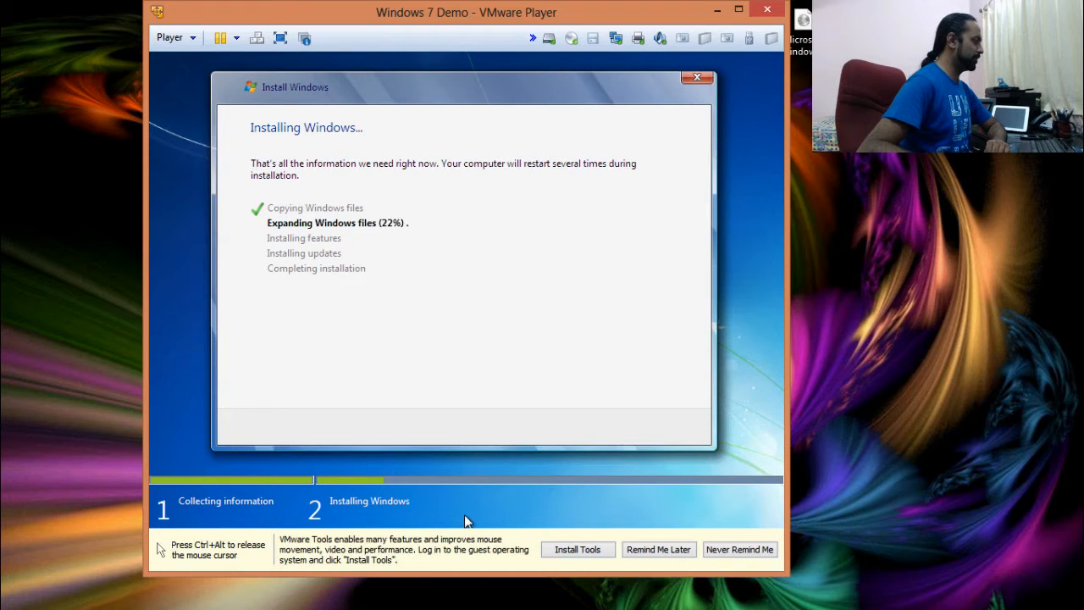
# Release the mouse pointer from the virtual machine and postpone the VMware Tools installation reminder
pyautogui.hotkey('ctrl', 'alt')
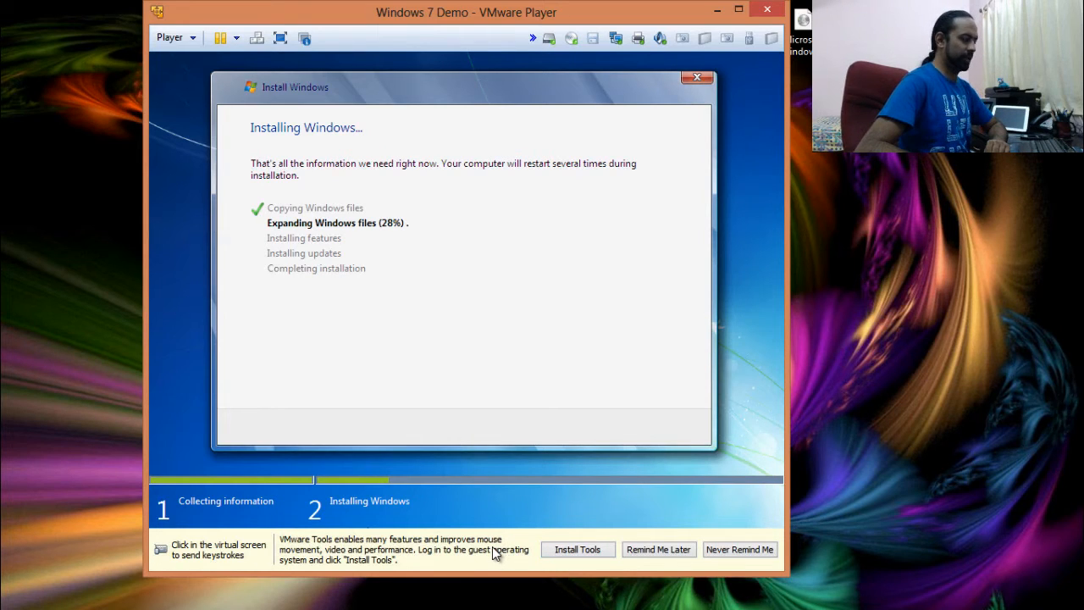
pyautogui.click(471, 493)
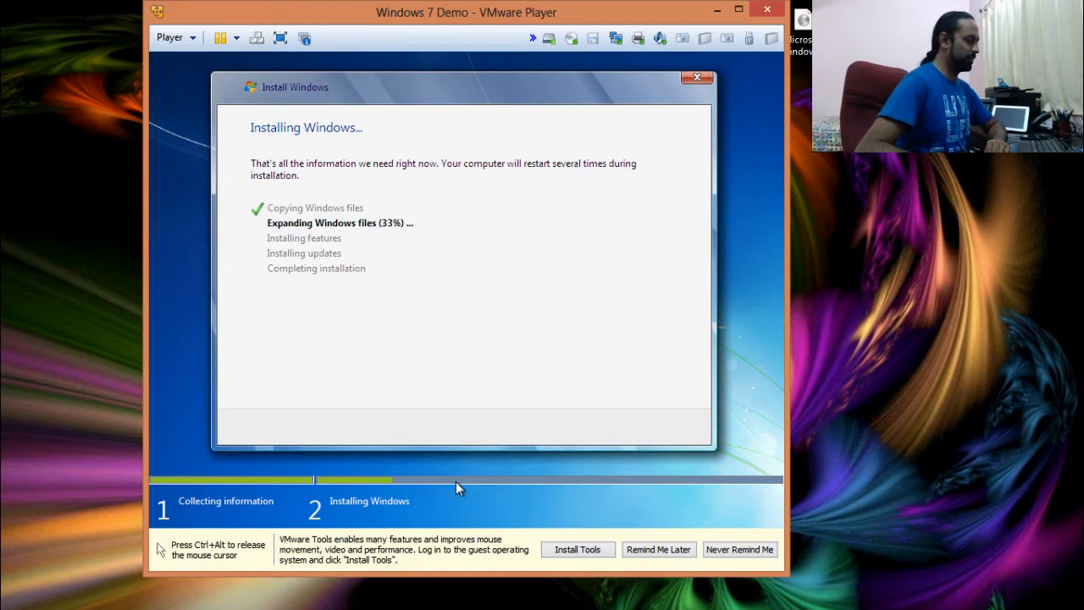
pyautogui.hotkey('ctrl', 'alt')
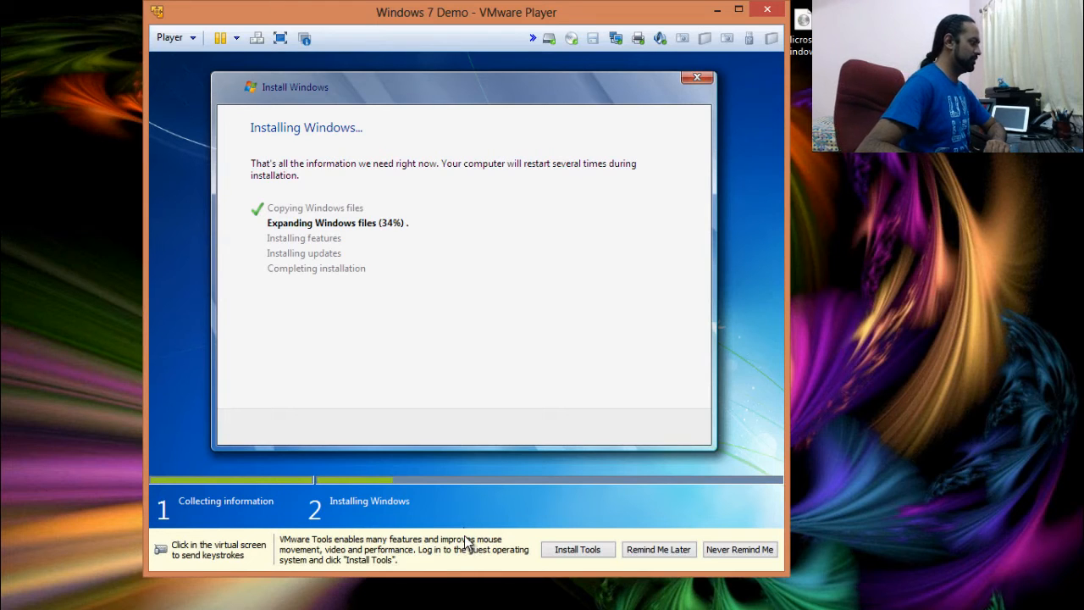
pyautogui.click(659, 550)
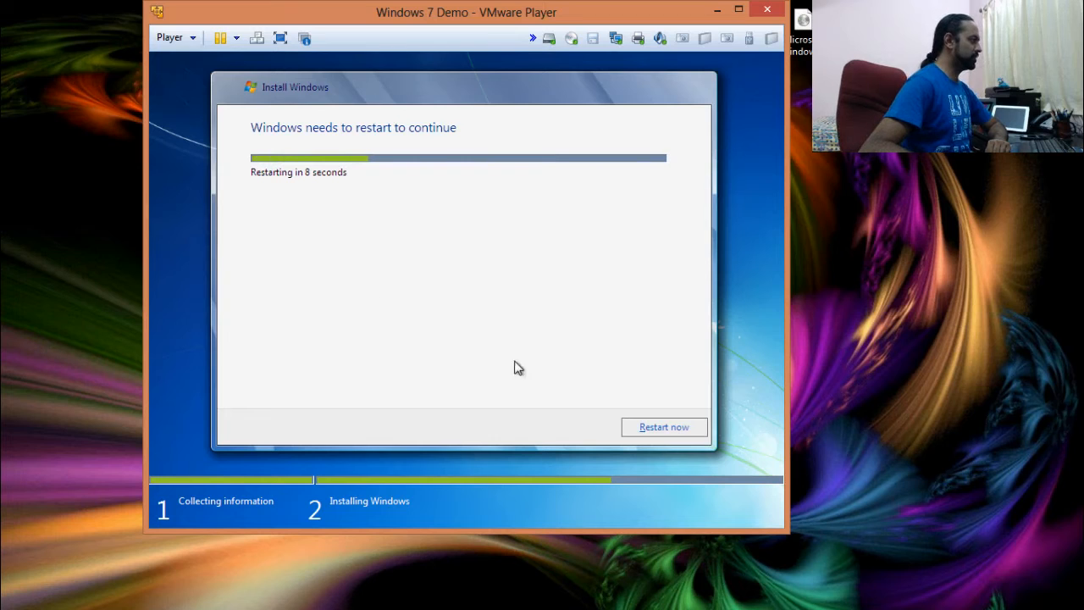
# Restart the virtual machine immediately to continue the installation, and maximize and restore its window
pyautogui.click(658, 427)
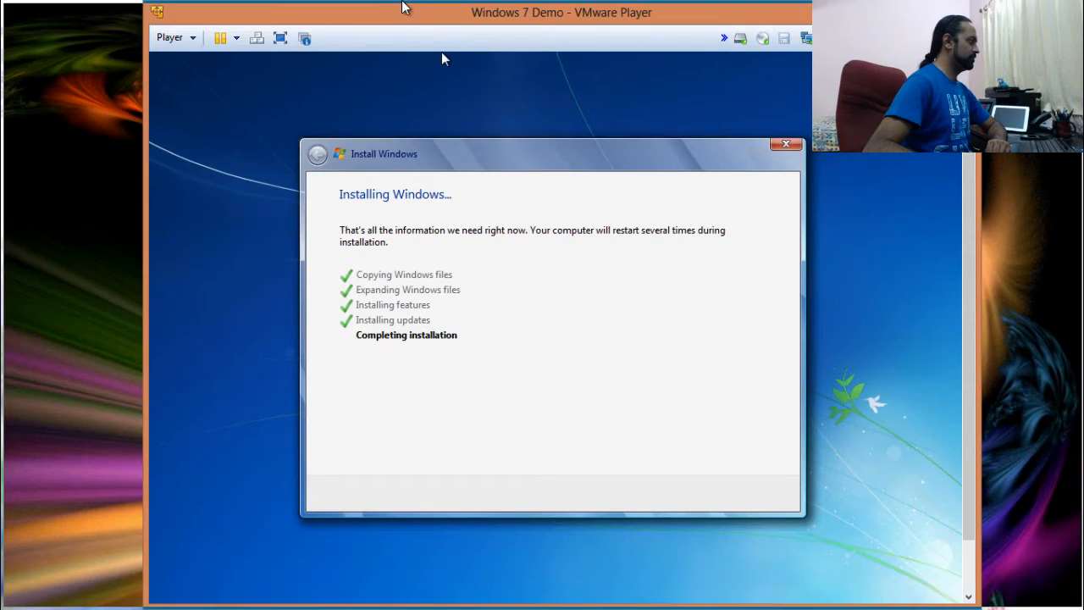
pyautogui.doubleClick(452, 7)
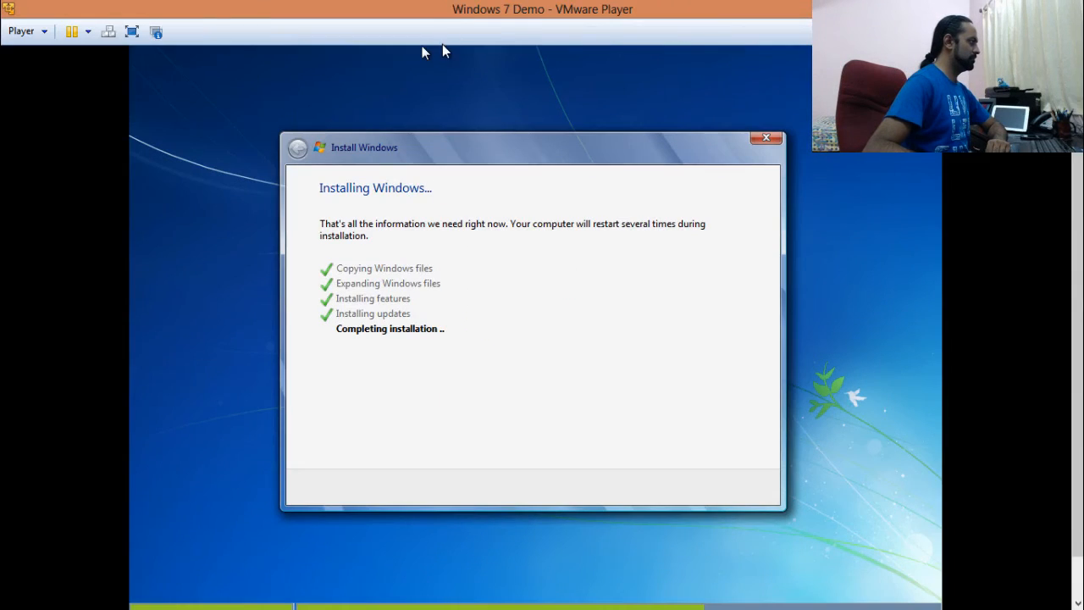
pyautogui.doubleClick(442, 17)
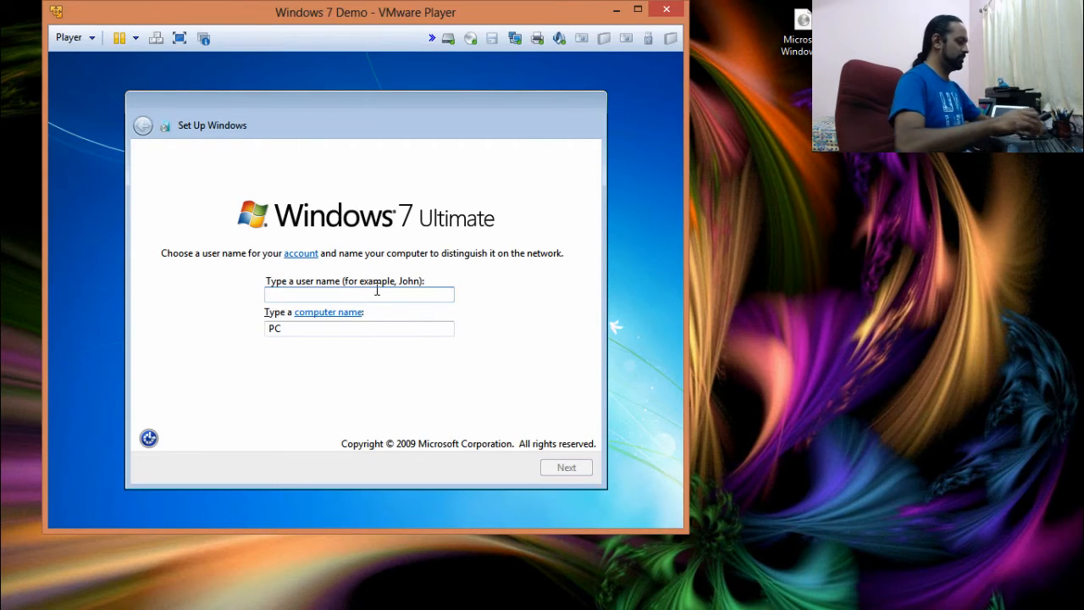
# Enter mindzgrouptech as the user name for the Windows account
pyautogui.write('minf')
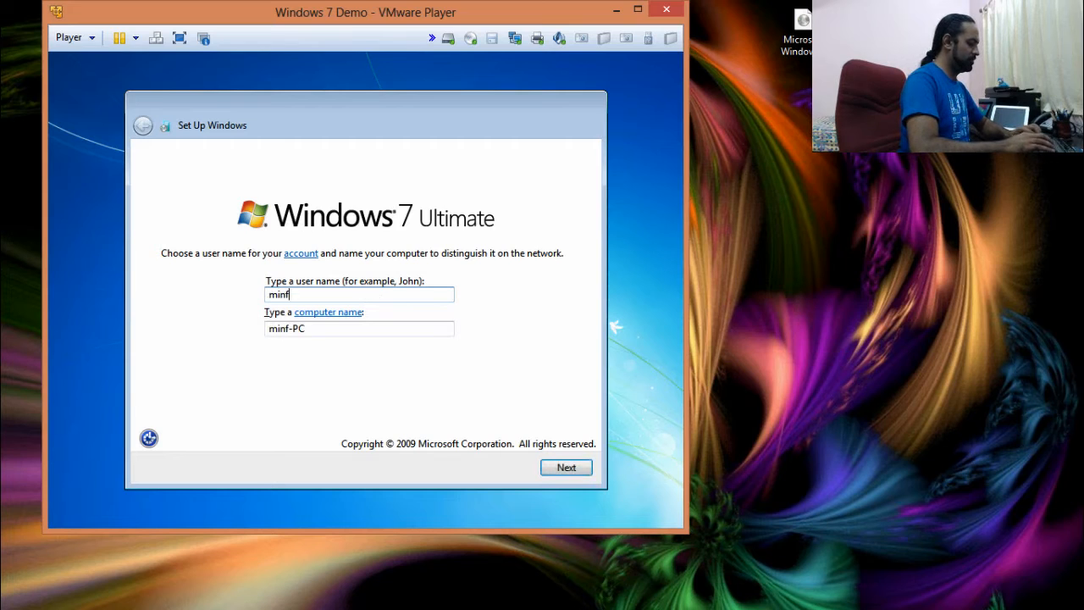
pyautogui.press('BackSpace')
pyautogui.write('dzgroup')
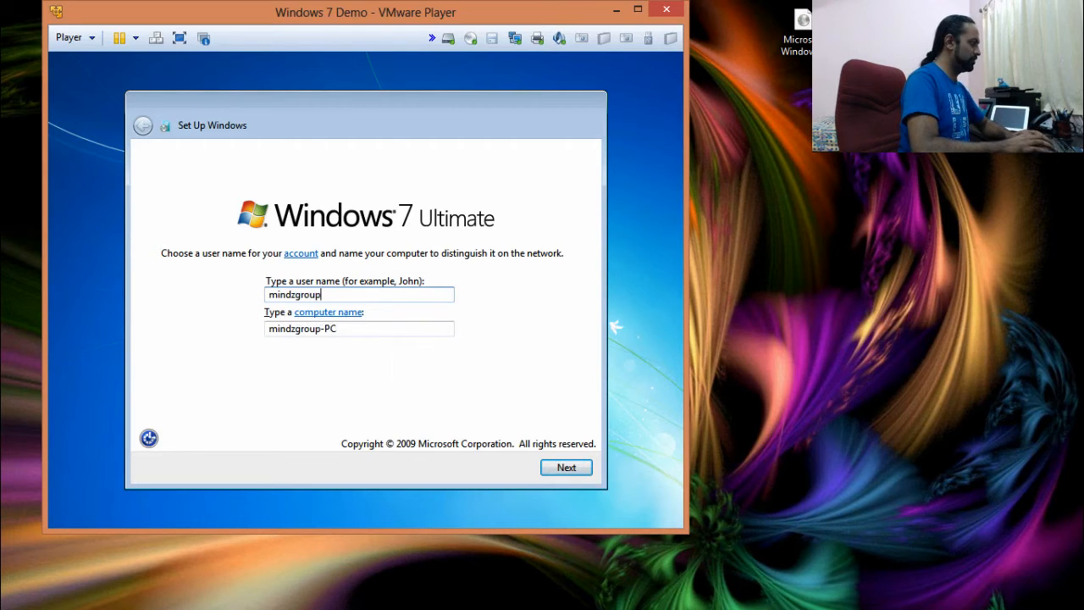
pyautogui.write('tech')
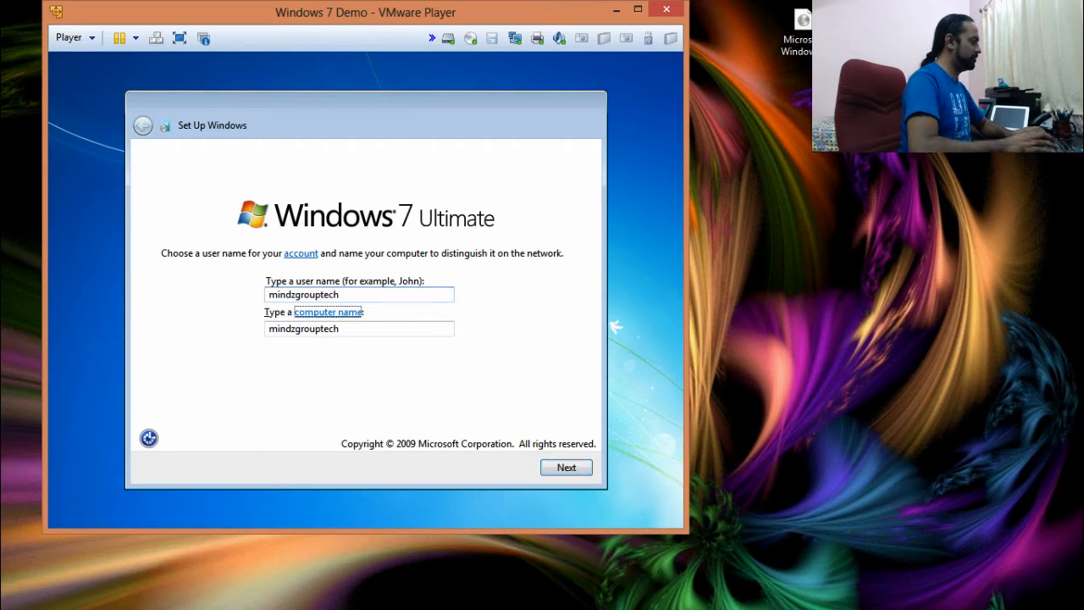
# Replace the suggested computer name with mgtpc and continue to the account password page
pyautogui.press('Tab')
pyautogui.press('End')
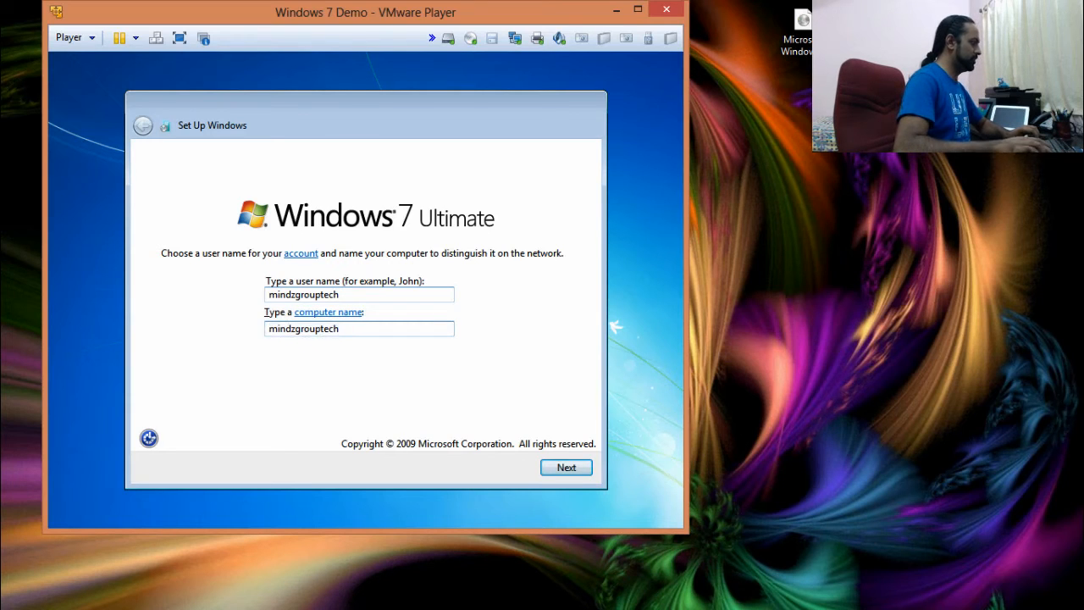
pyautogui.hotkey('shift', 'Home')
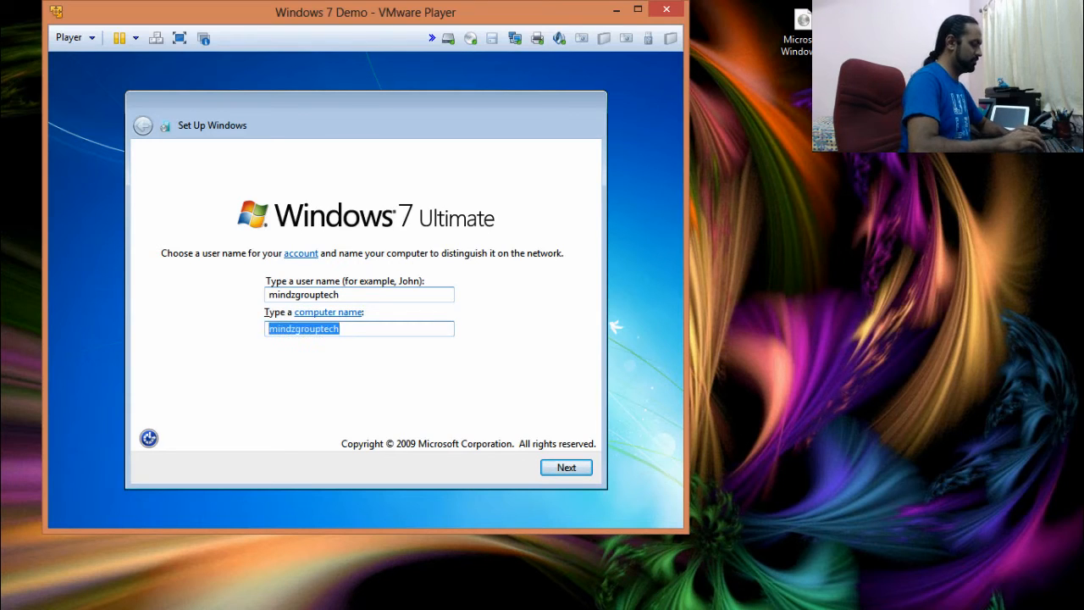
pyautogui.write('mgtpc')
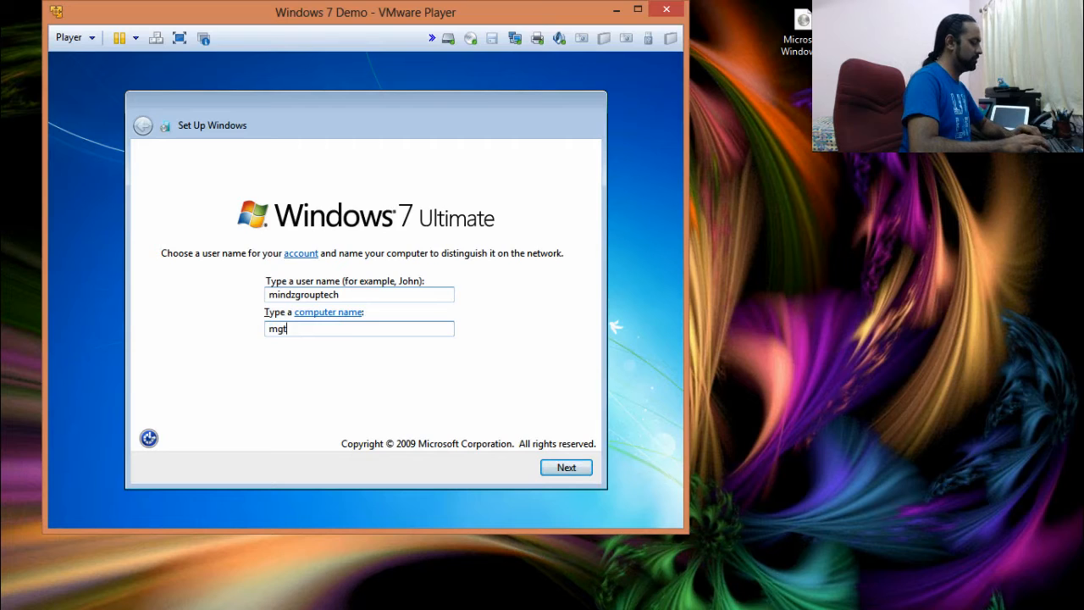
pyautogui.click(566, 470)
# Enter the account password and repeat it in the confirmation field
pyautogui.click(253, 249)
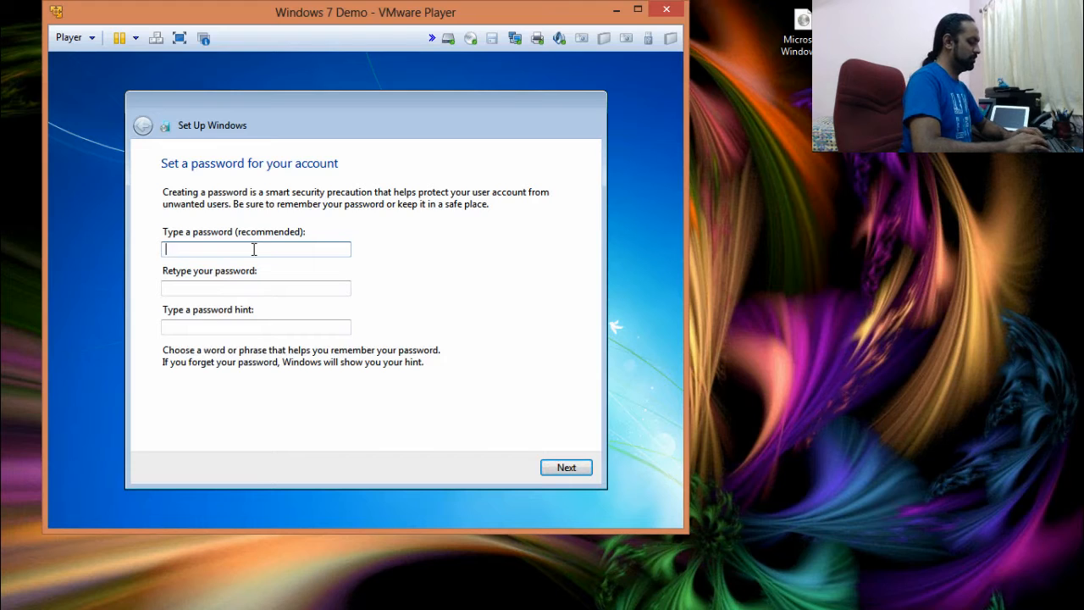
pyautogui.write('••')
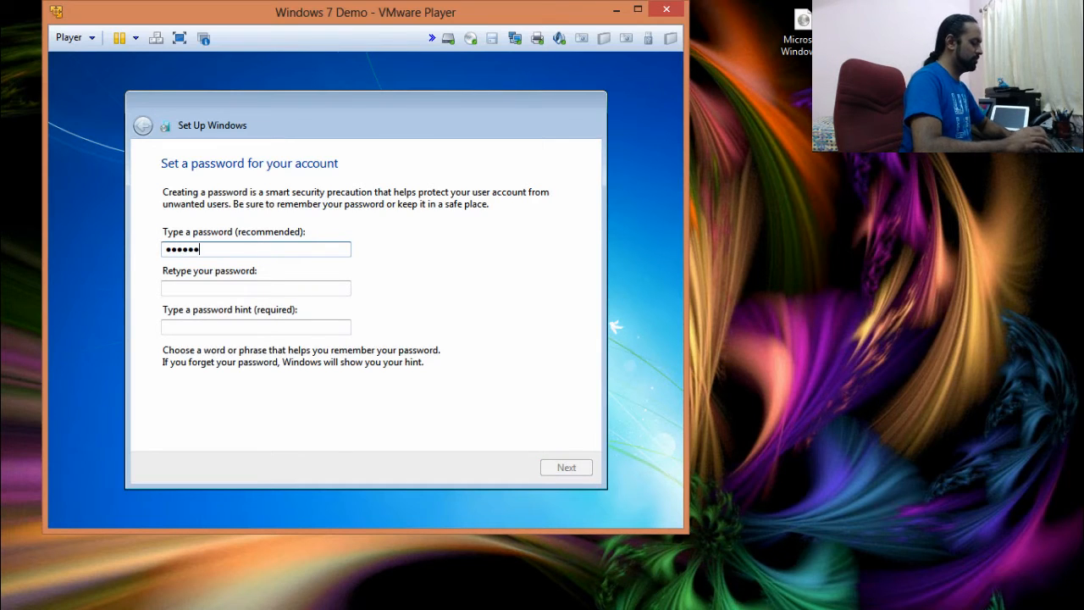
pyautogui.write('•')
pyautogui.press('BackSpace')
pyautogui.press('BackSpace')
pyautogui.press('BackSpace')
pyautogui.write('••')
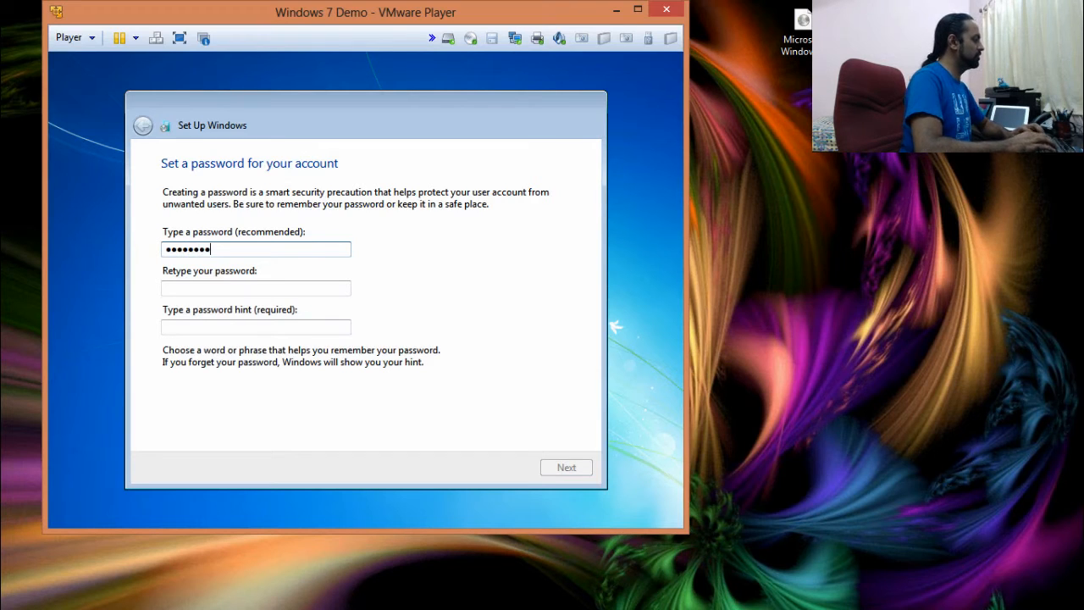
pyautogui.press('Tab')
pyautogui.write('•')
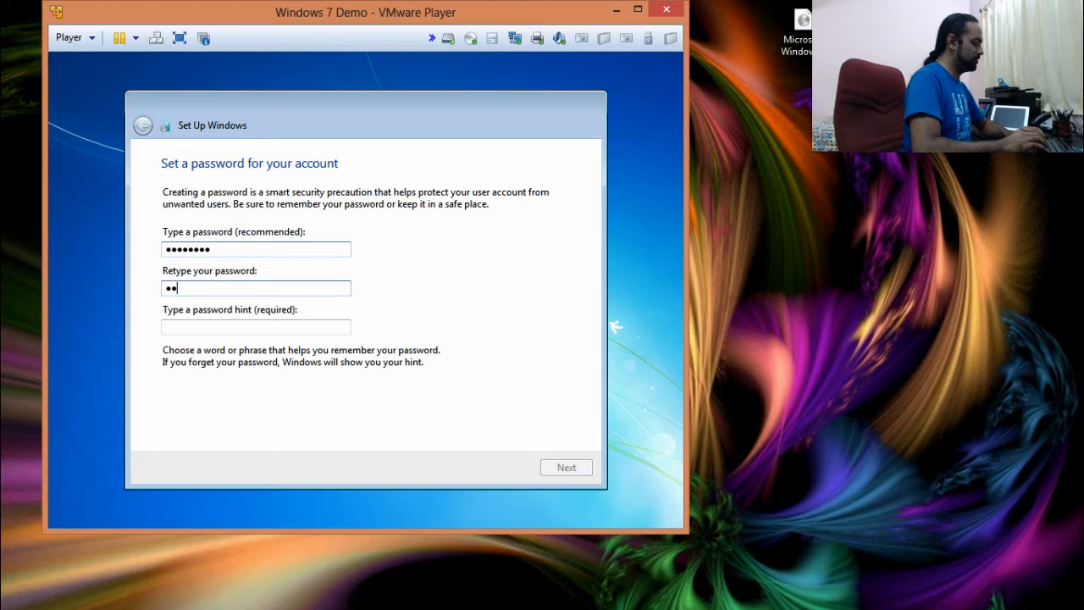
pyautogui.write('•••••••')
# Enter mynewpc as the password hint and submit the account password page
pyautogui.press('Tab')
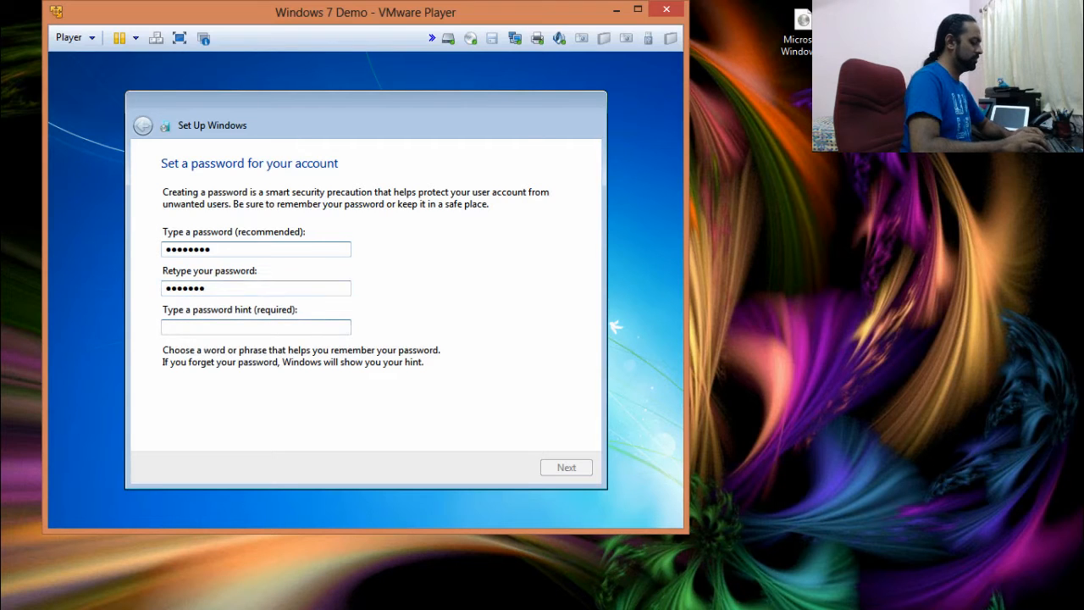
pyautogui.write('mynewpc')
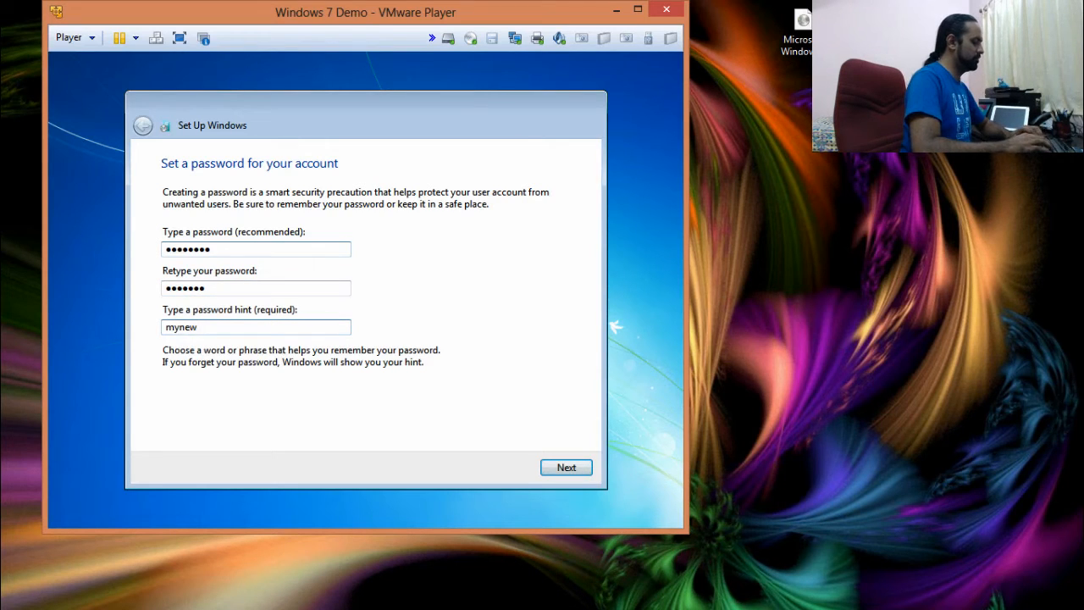
pyautogui.click(567, 467)
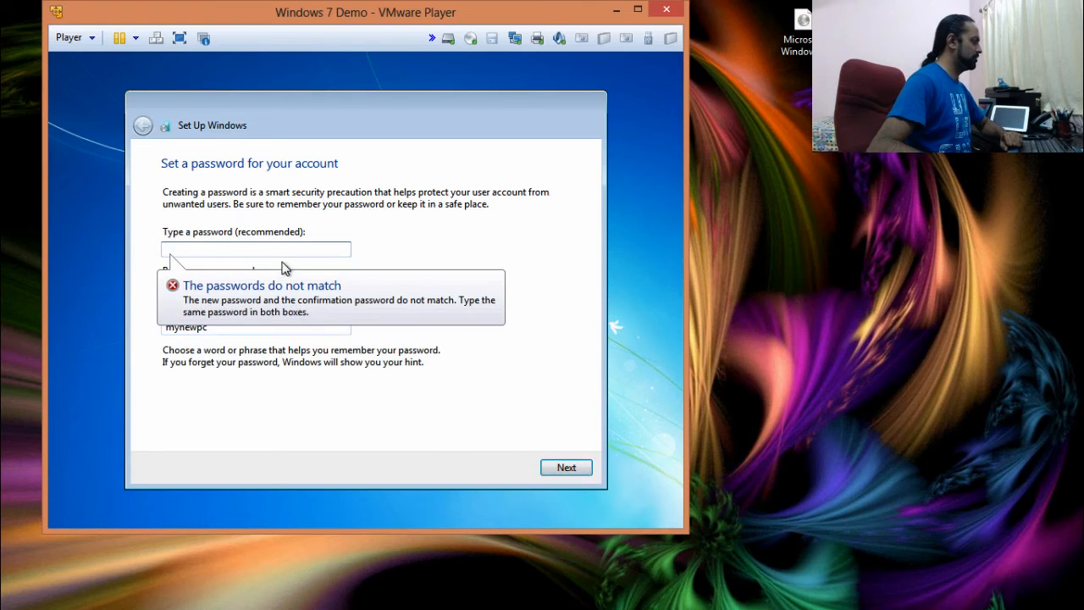
# Enter the account password again in both password fields, keep the hint, and continue to the product key page
pyautogui.write('••')
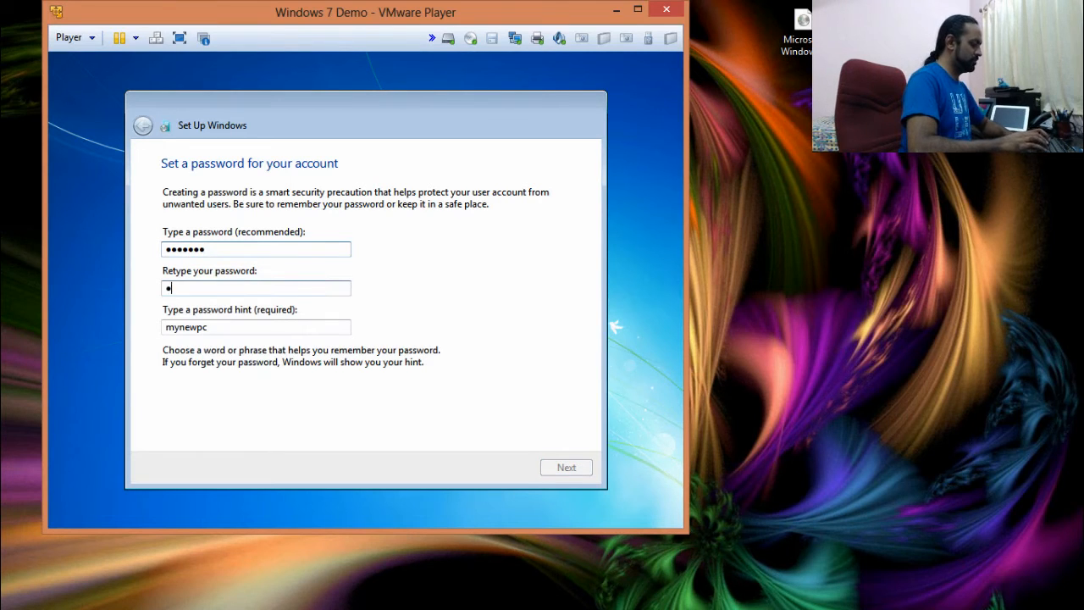
pyautogui.write('•')
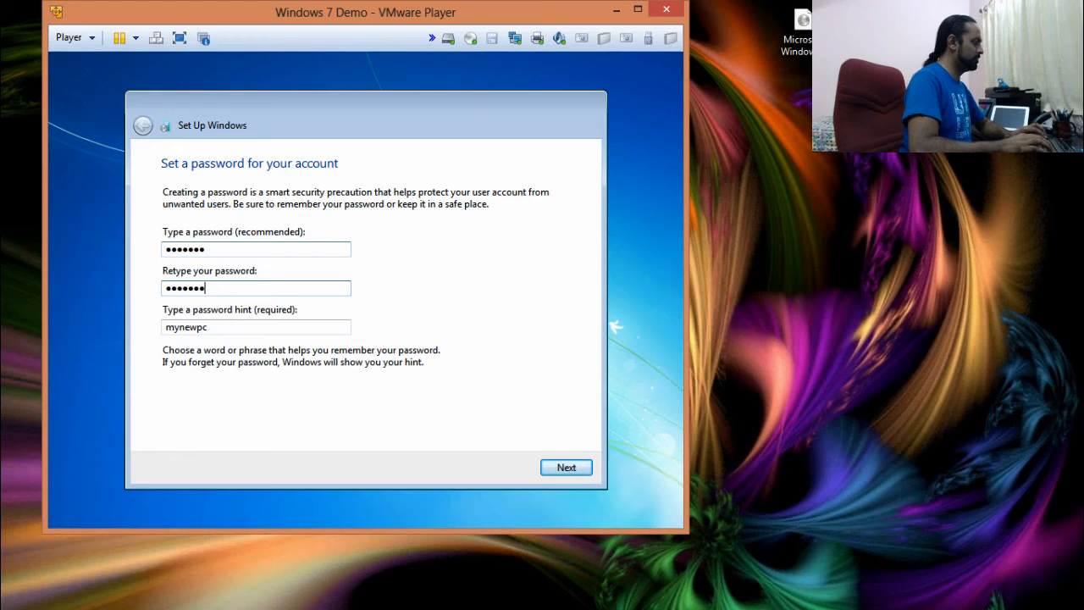
pyautogui.press('Tab')
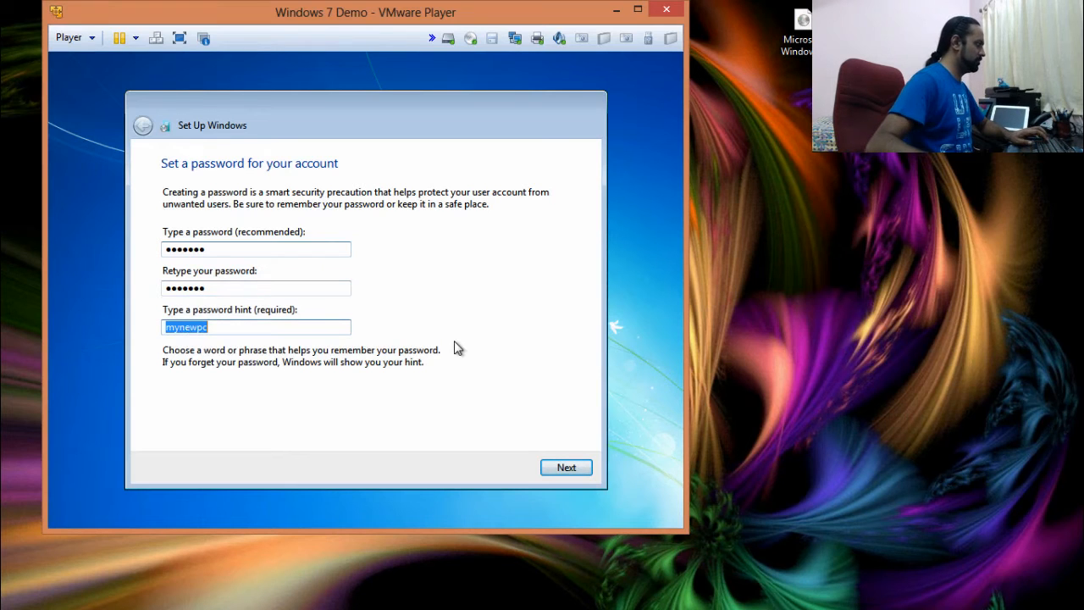
pyautogui.click(565, 466)
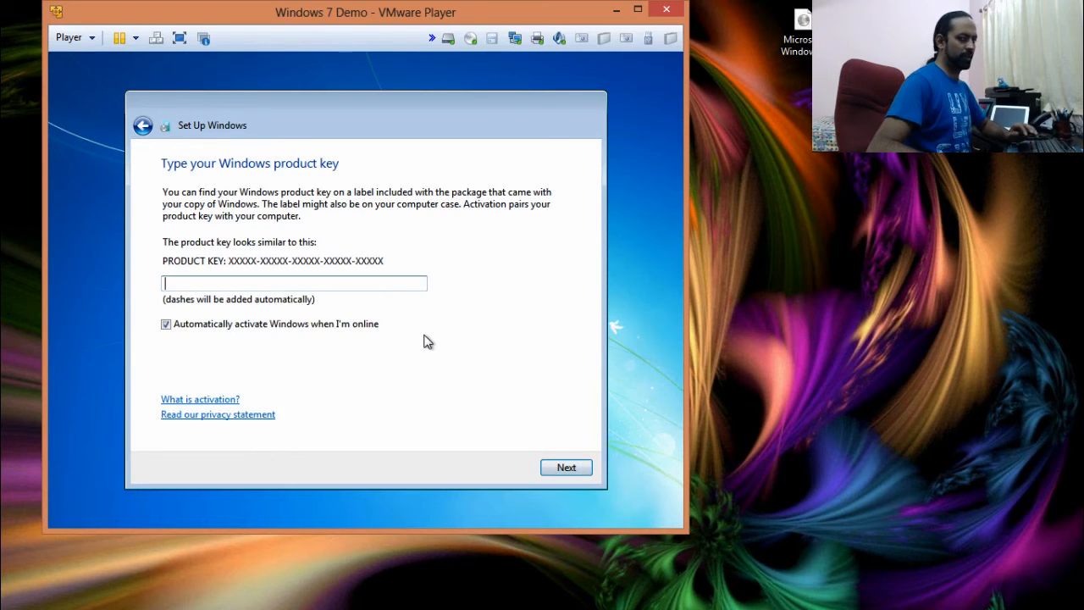
# Skip the product key with automatic online activation turned off, and choose Ask me later for the update settings
pyautogui.click(280, 332)
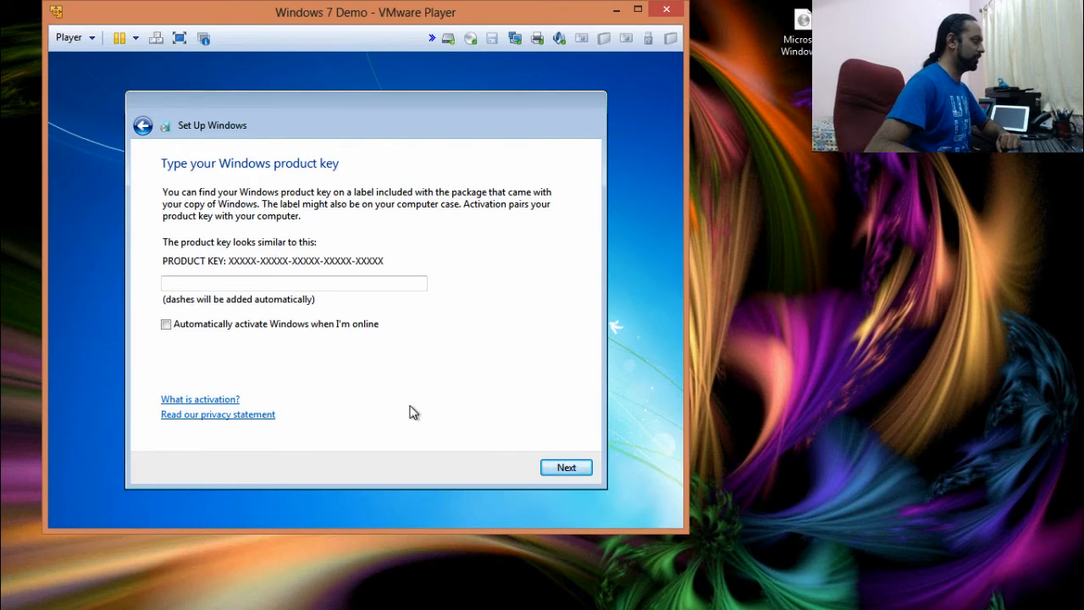
pyautogui.click(554, 467)
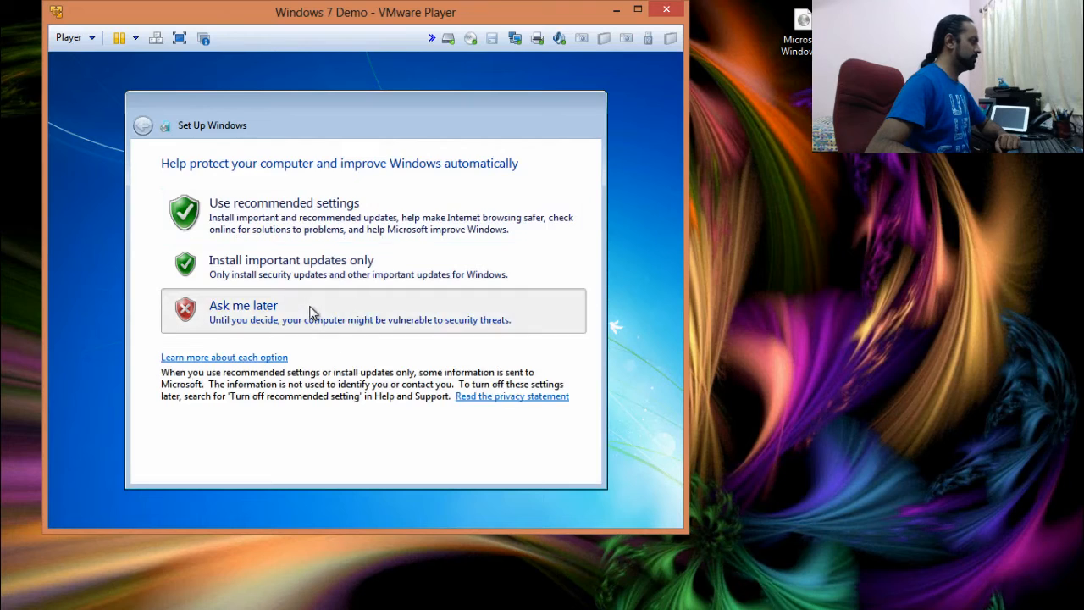
pyautogui.click(310, 313)
# Keep the time zone at (UTC-08:00) Pacific Time (US & Canada) and set the computer's location to Public network
pyautogui.click(279, 219)
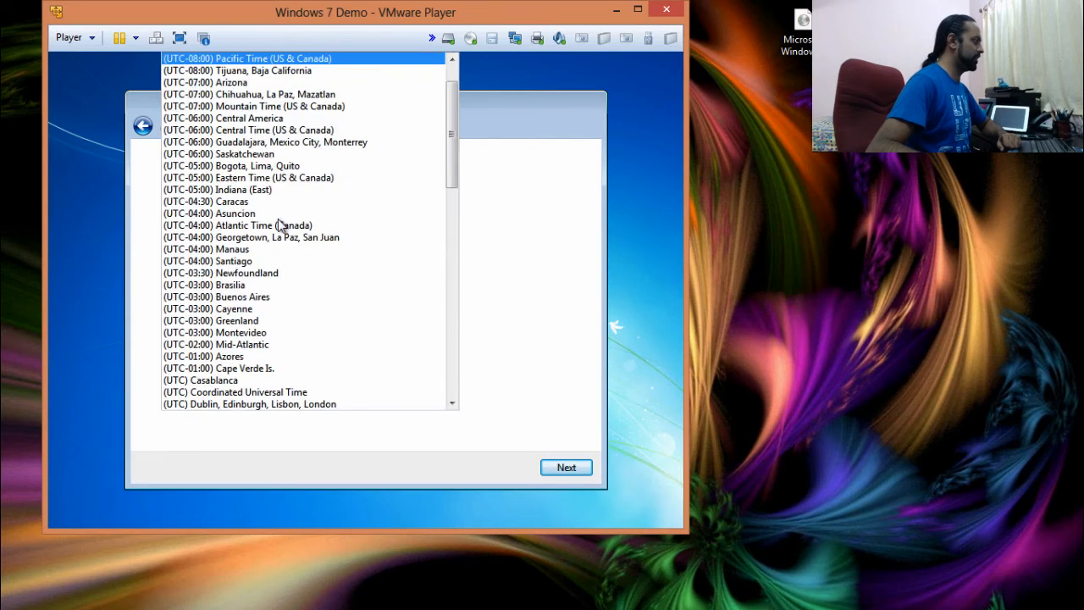
pyautogui.click(315, 61)
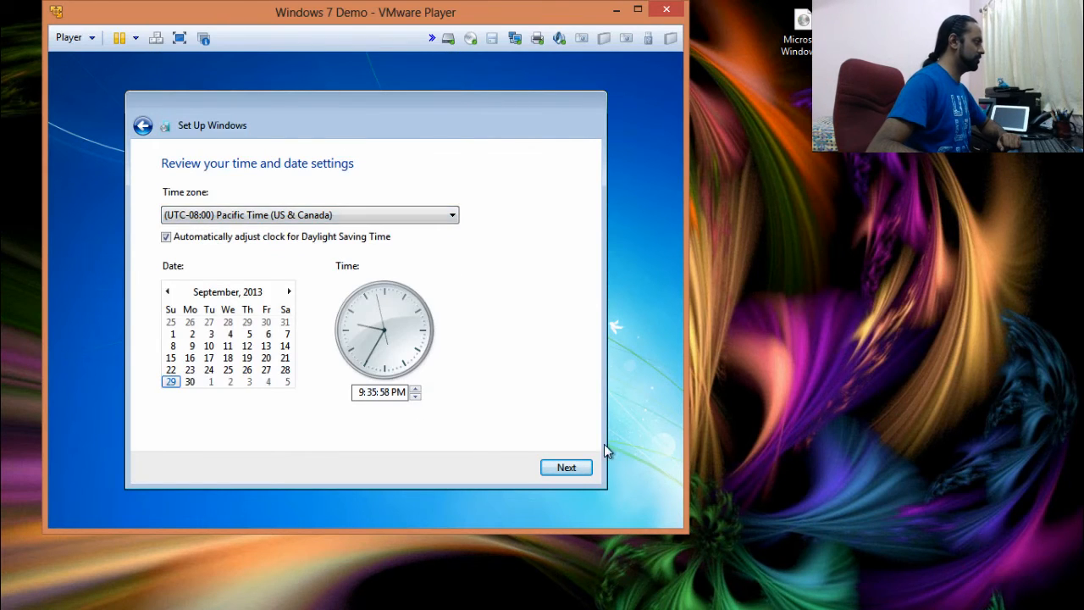
pyautogui.click(566, 467)
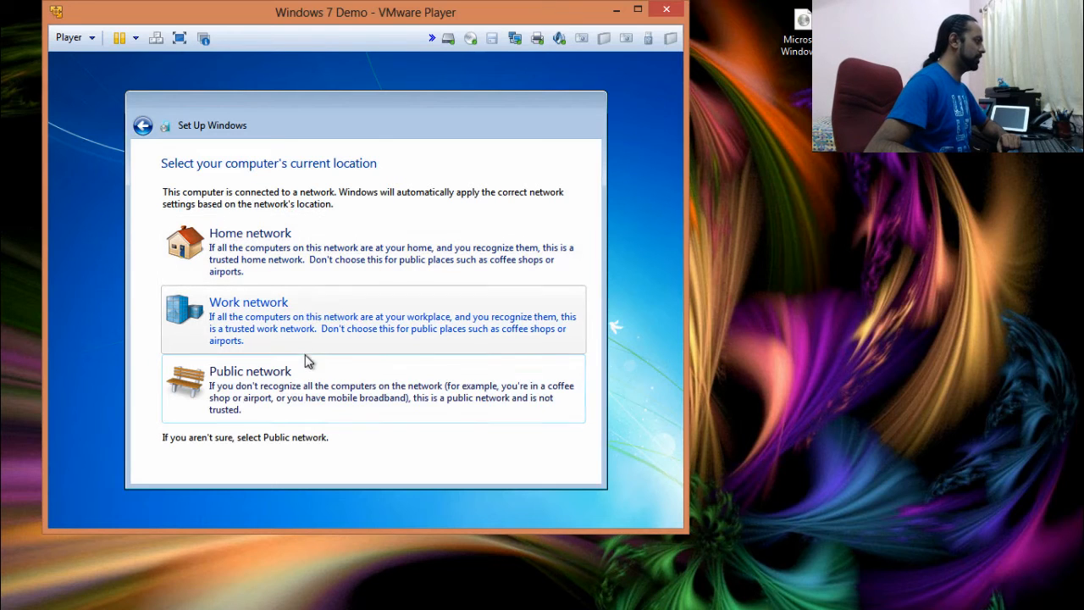
pyautogui.click(286, 372)
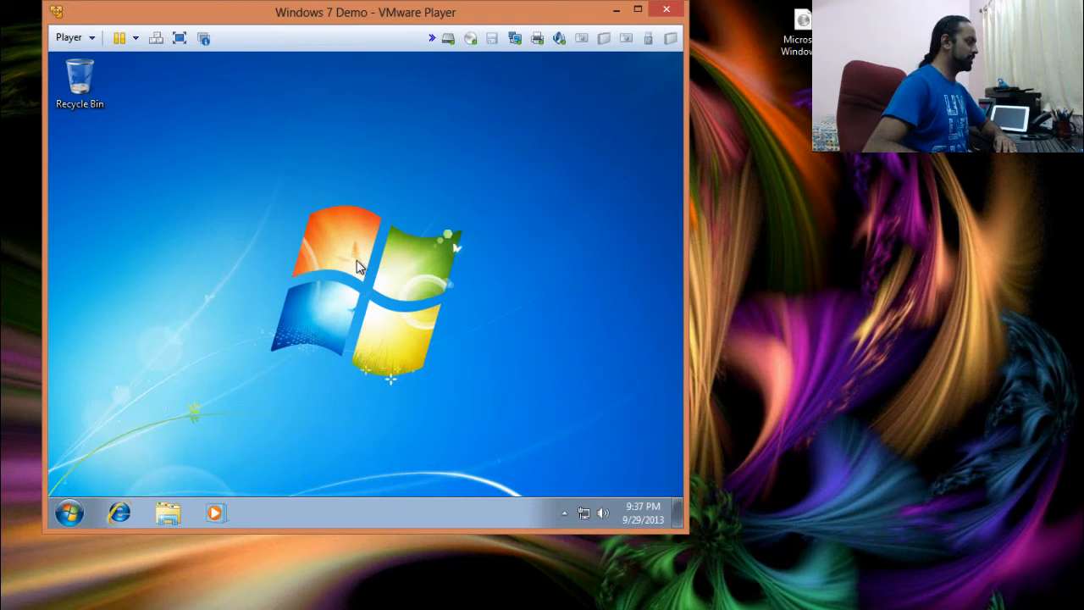
# Switch the virtual machine to full screen and return it to a window
pyautogui.hotkey('ctrl', 'alt', 'Return')
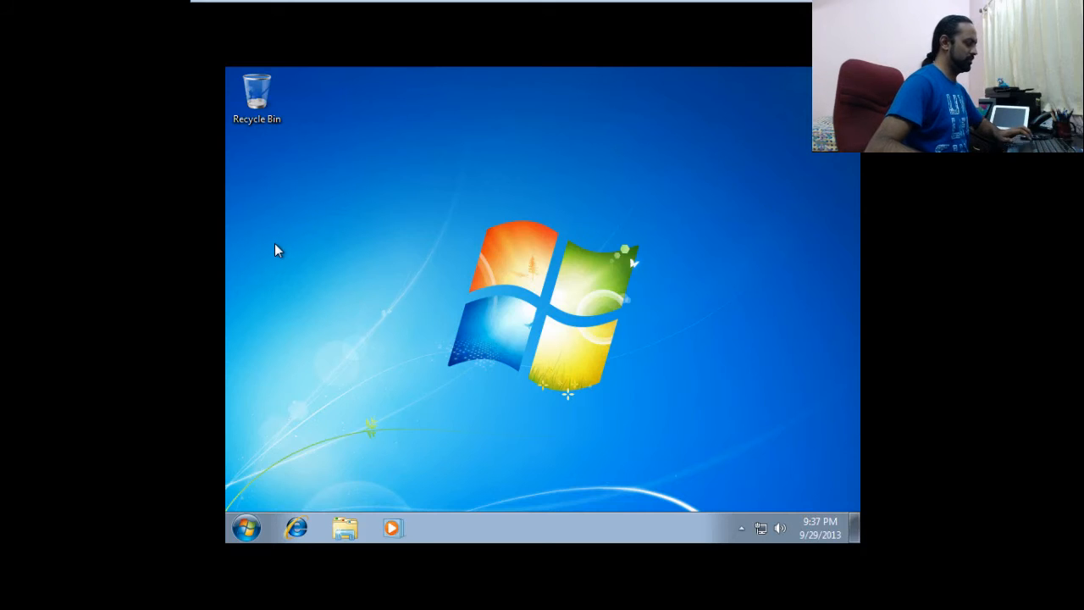
pyautogui.hotkey('ctrl', 'alt', 'Return')
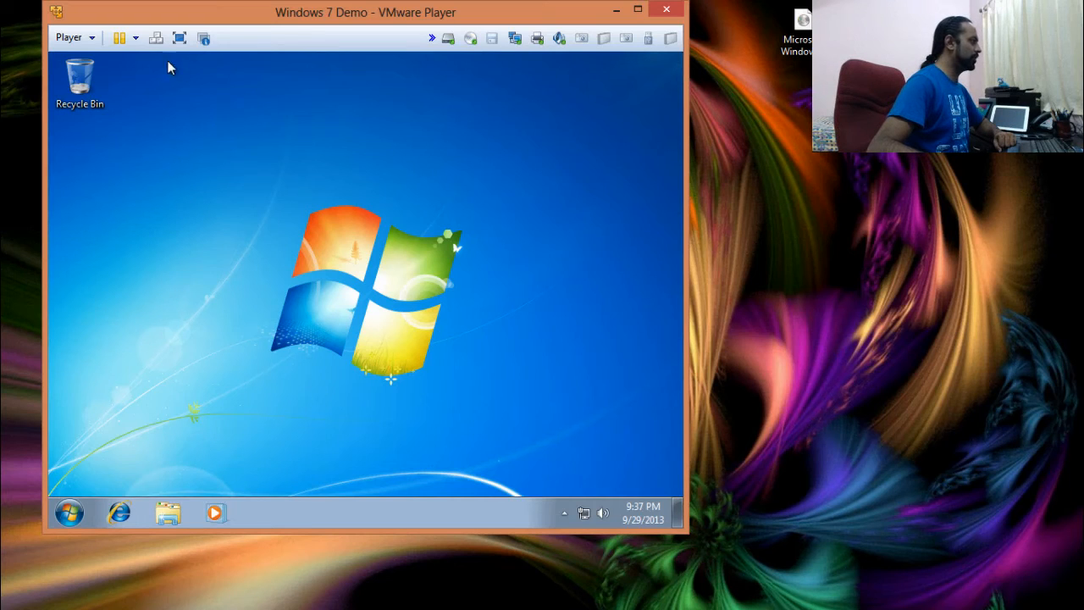
# Start the VMware Tools installation for the virtual machine from the player's management options
pyautogui.click(136, 38)
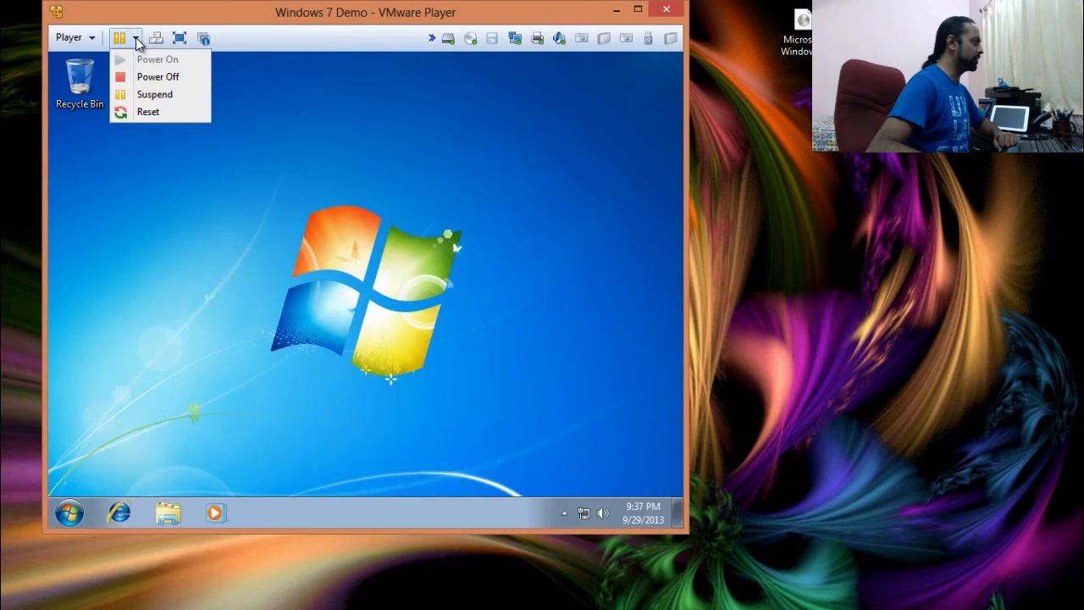
pyautogui.click(92, 37)
pyautogui.click(93, 41)
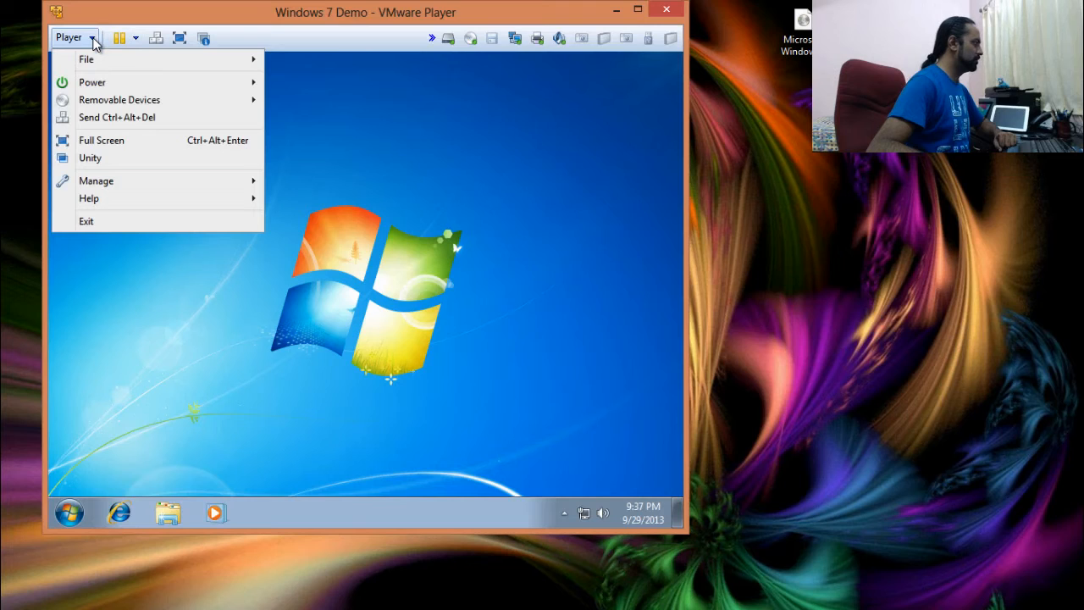
pyautogui.moveTo(190, 184)
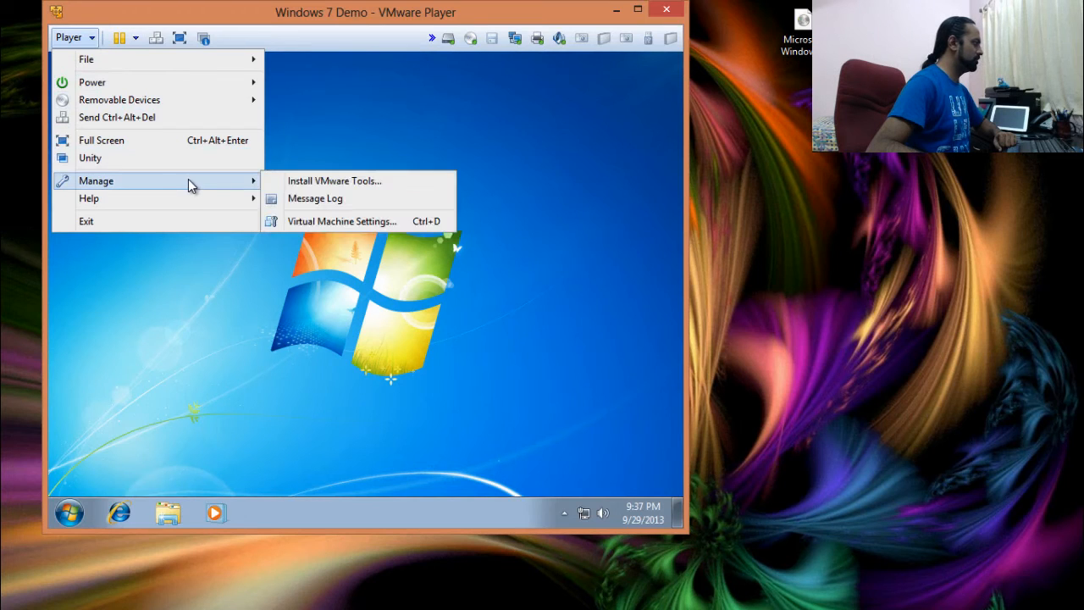
pyautogui.click(352, 187)
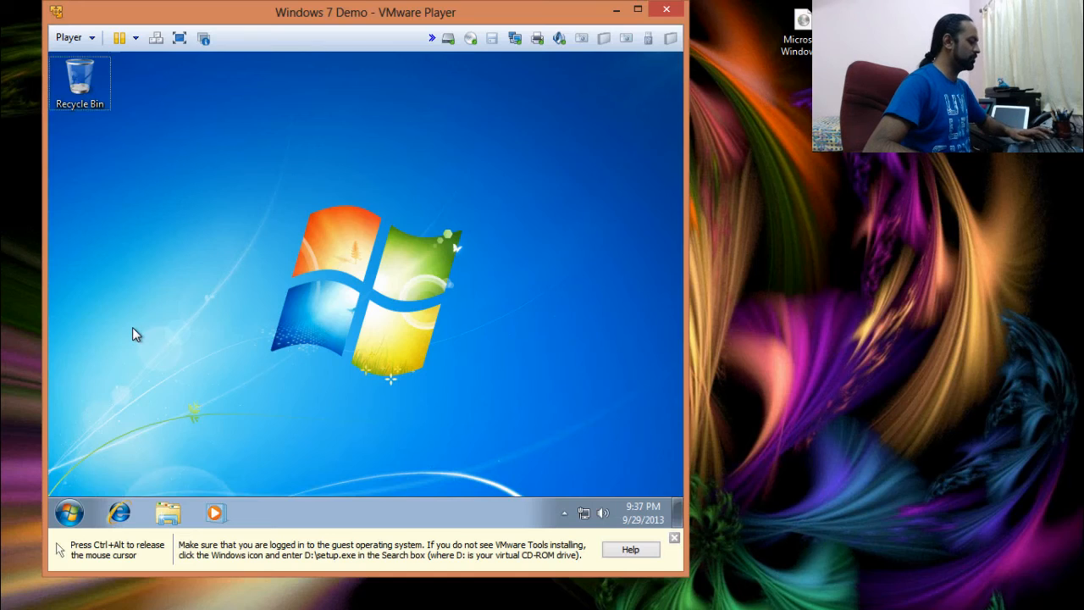
# Launch the VMware Tools installer from DVD Drive (D:) in Computer and allow it to make changes
pyautogui.press('super+e')
pyautogui.doubleClick(428, 238)
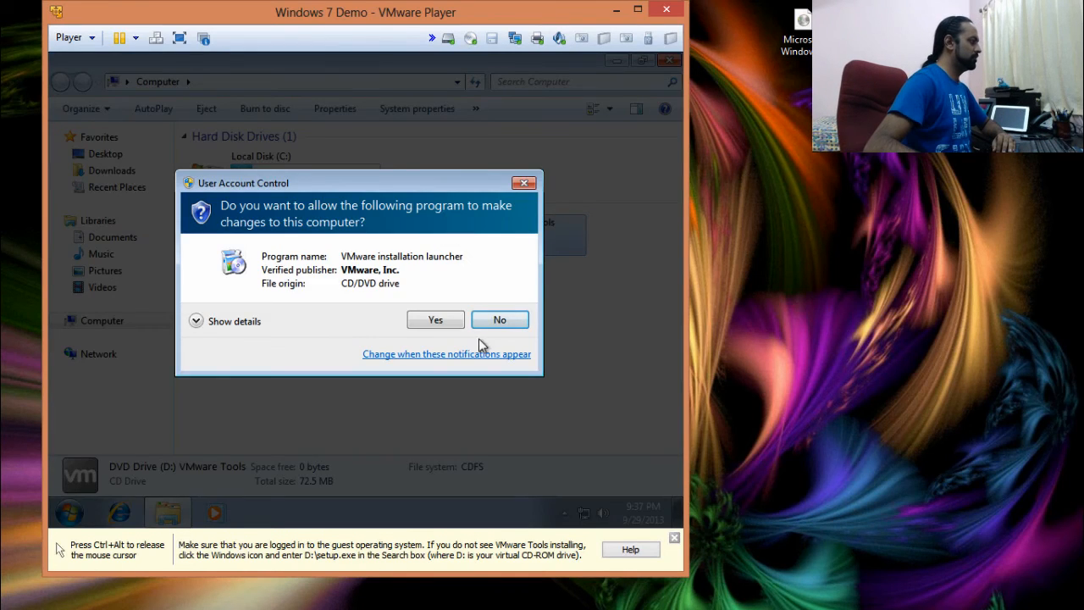
pyautogui.click(455, 322)
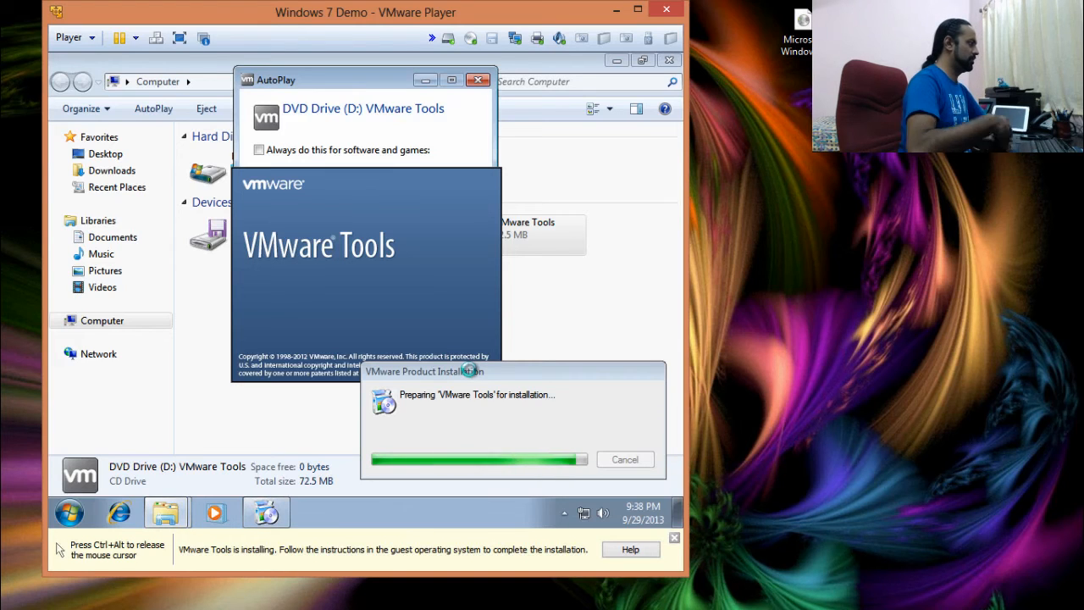
# Close the AutoPlay window and minimize the Computer window in the virtual machine
pyautogui.moveTo(351, 89); pyautogui.dragTo(386, 159)
pyautogui.click(508, 157)
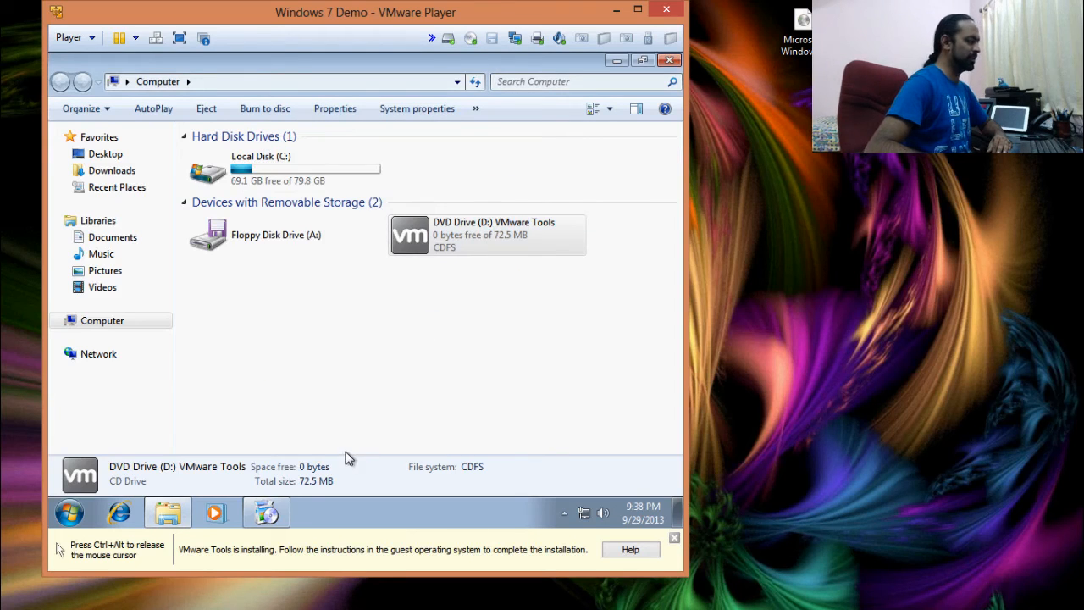
pyautogui.click(268, 512)
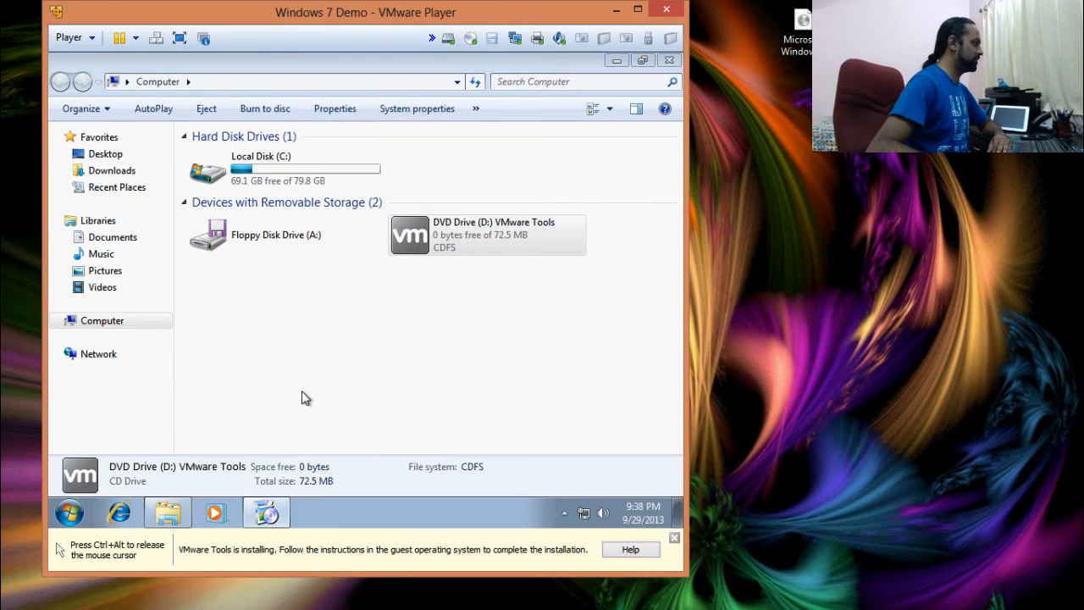
pyautogui.click(609, 62)
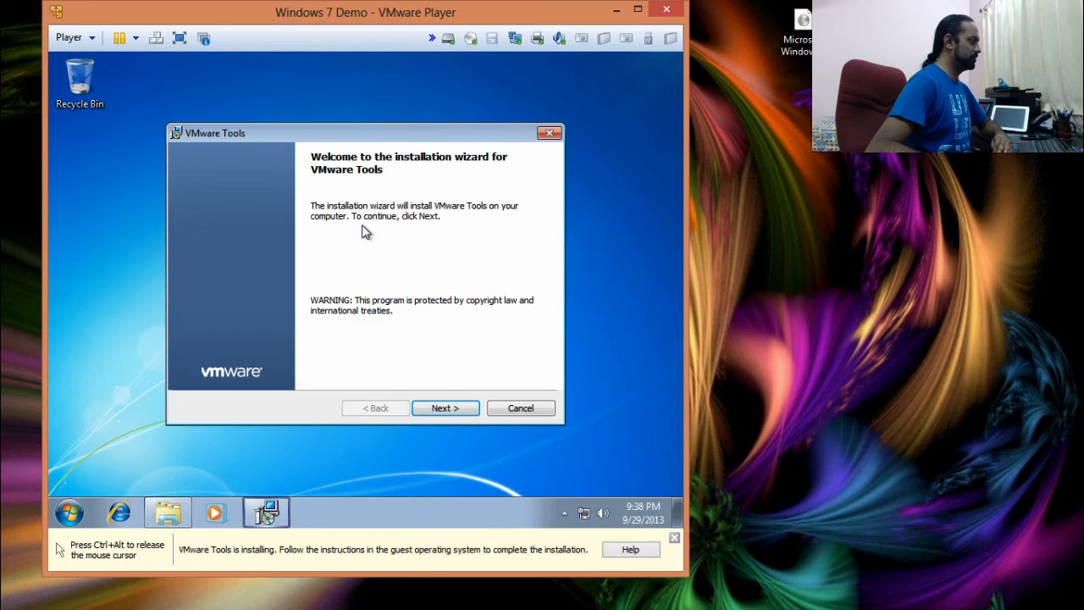
# Install VMware Tools with the Custom setup type, keeping the default features and the default installation folder
pyautogui.click(447, 408)
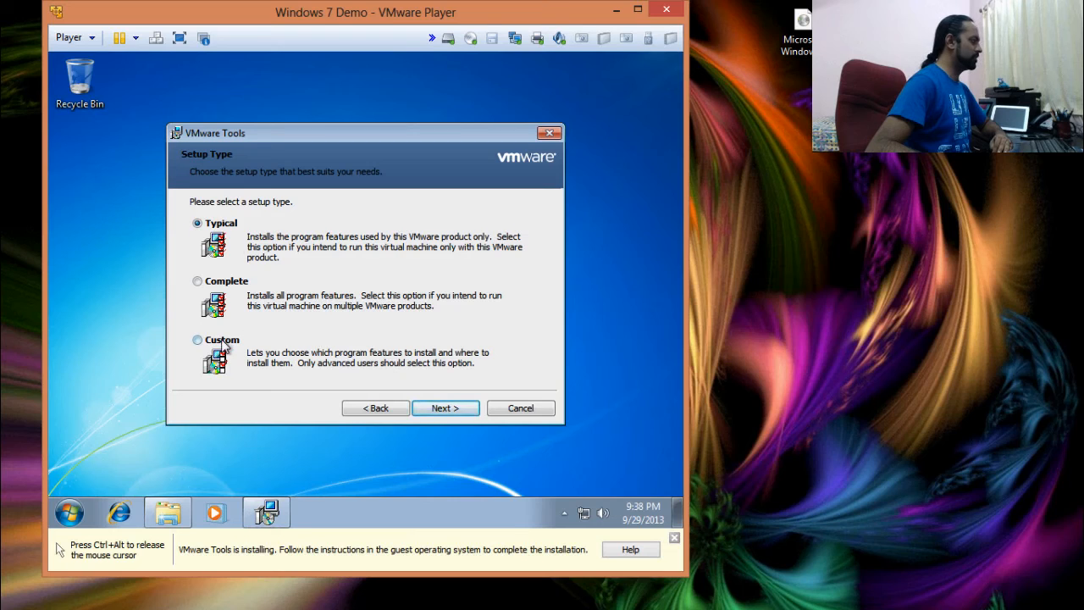
pyautogui.click(223, 342)
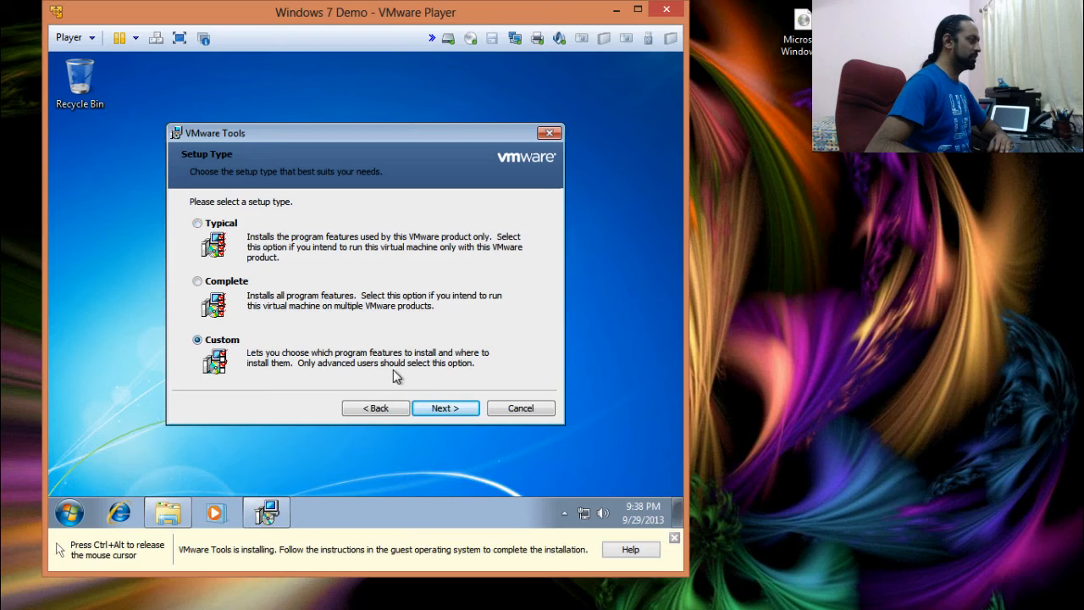
pyautogui.click(445, 409)
pyautogui.moveTo(364, 269); pyautogui.dragTo(370, 292)
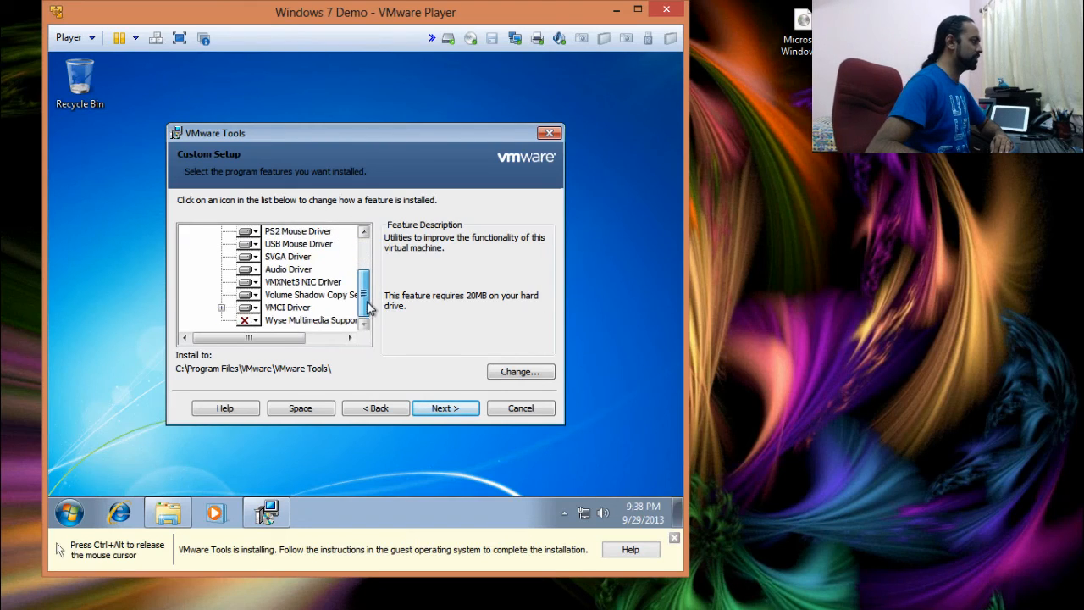
pyautogui.click(439, 411)
pyautogui.click(444, 408)
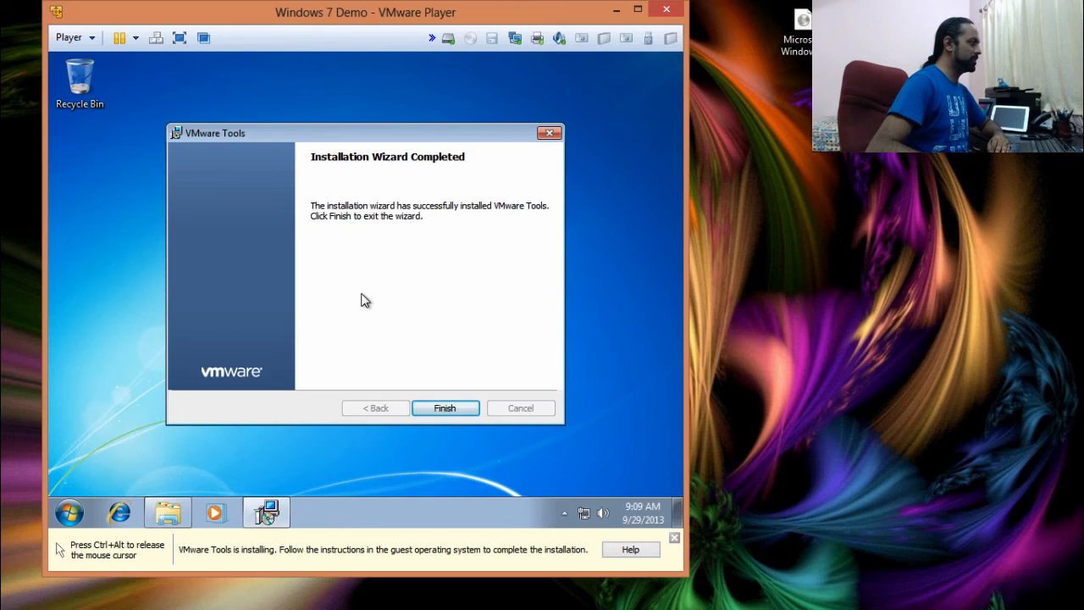
# Finish the VMware Tools wizard and restart the virtual machine immediately to reach the login screen
pyautogui.click(446, 408)
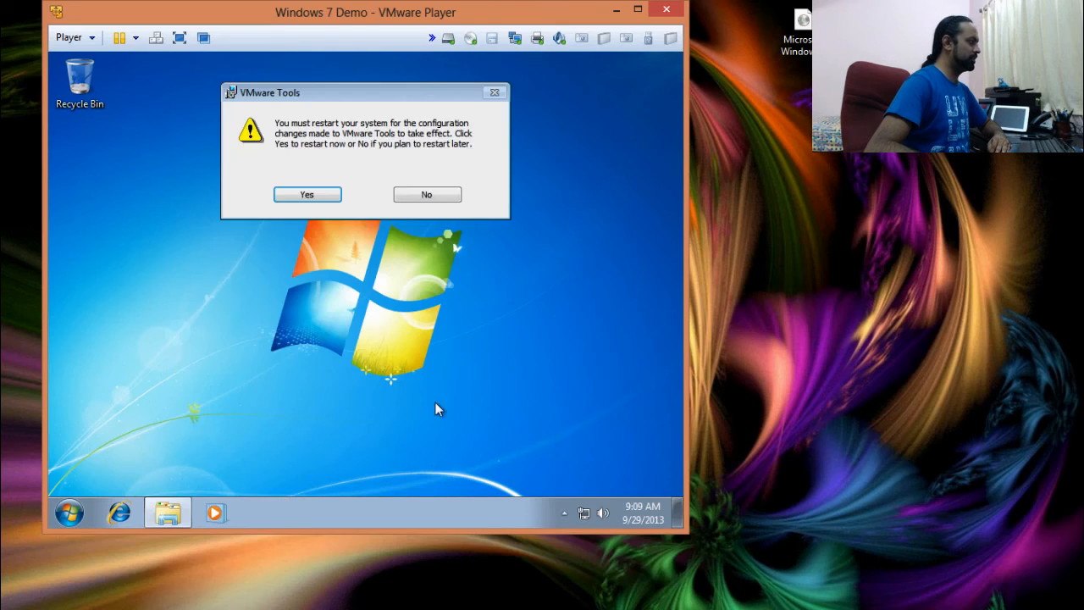
pyautogui.click(322, 197)
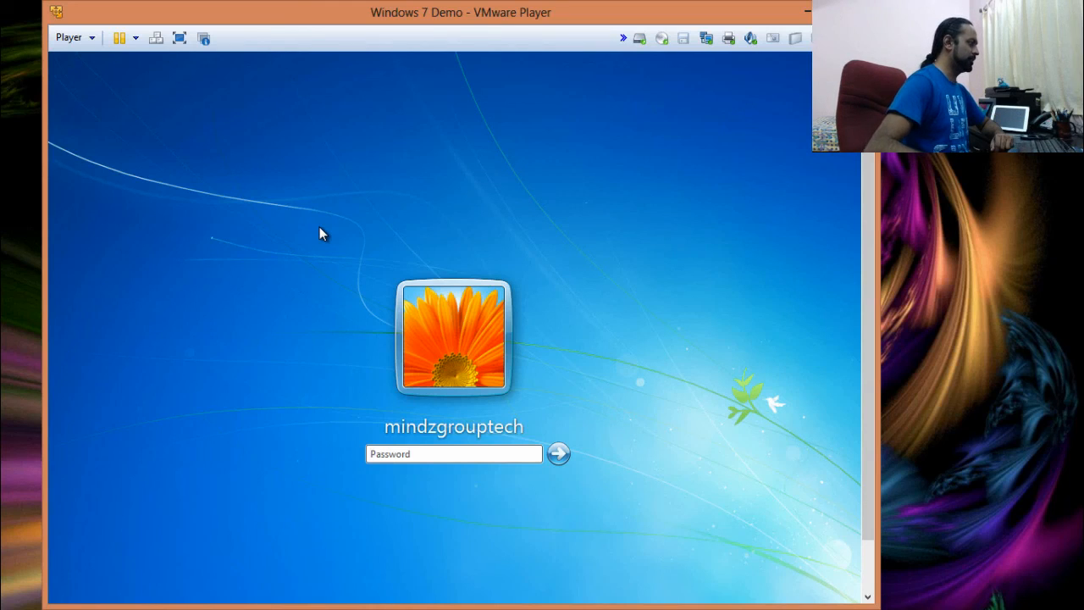
pyautogui.moveTo(867, 330); pyautogui.dragTo(872, 410)
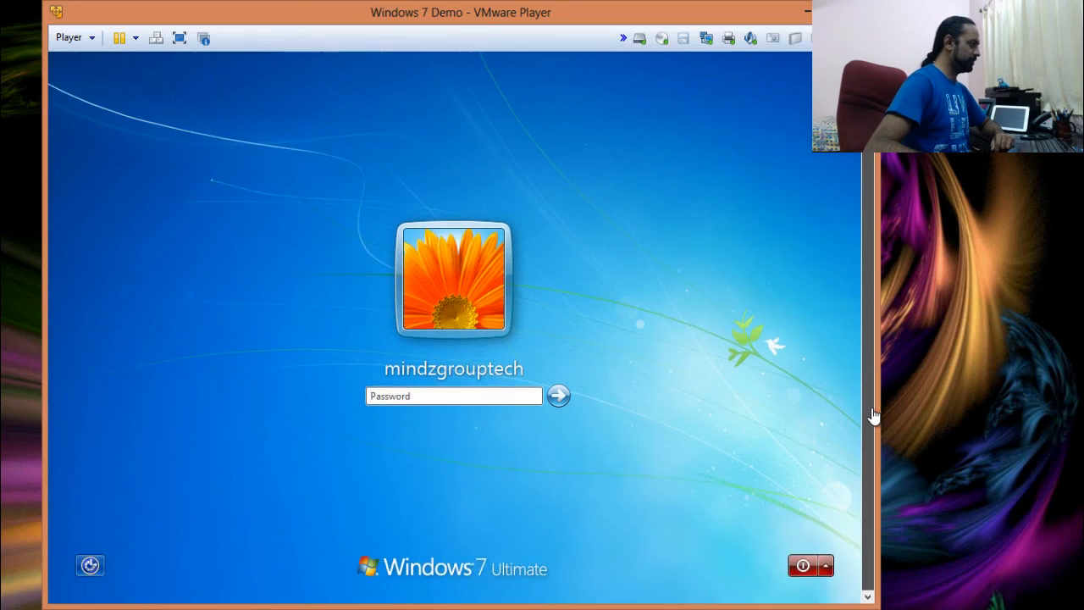
# Enter the account password on the Windows 7 login screen and log in to the desktop
pyautogui.click(504, 396)
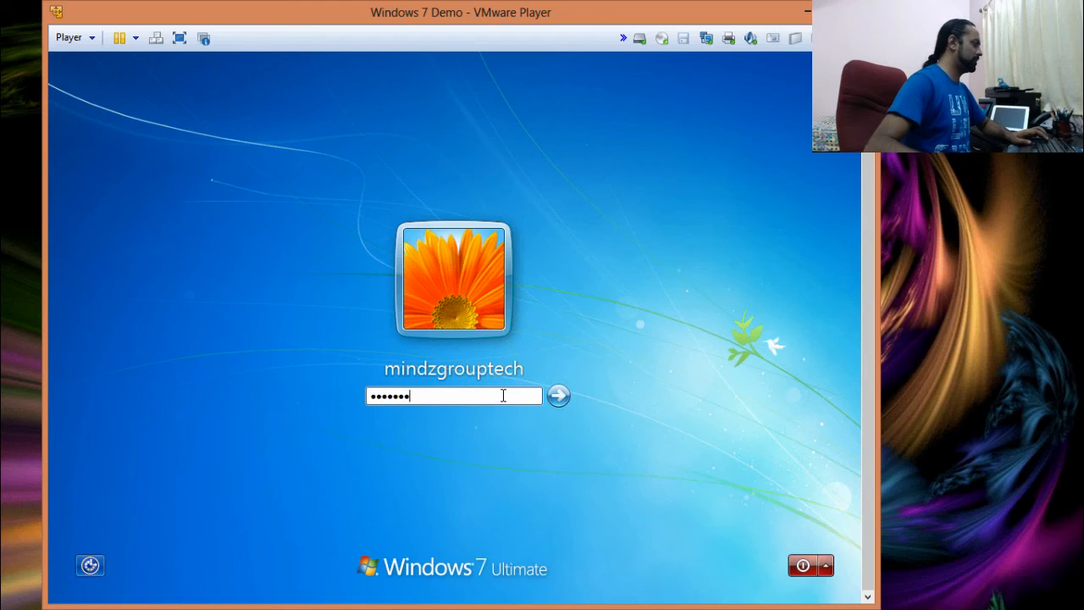
pyautogui.click(560, 395)
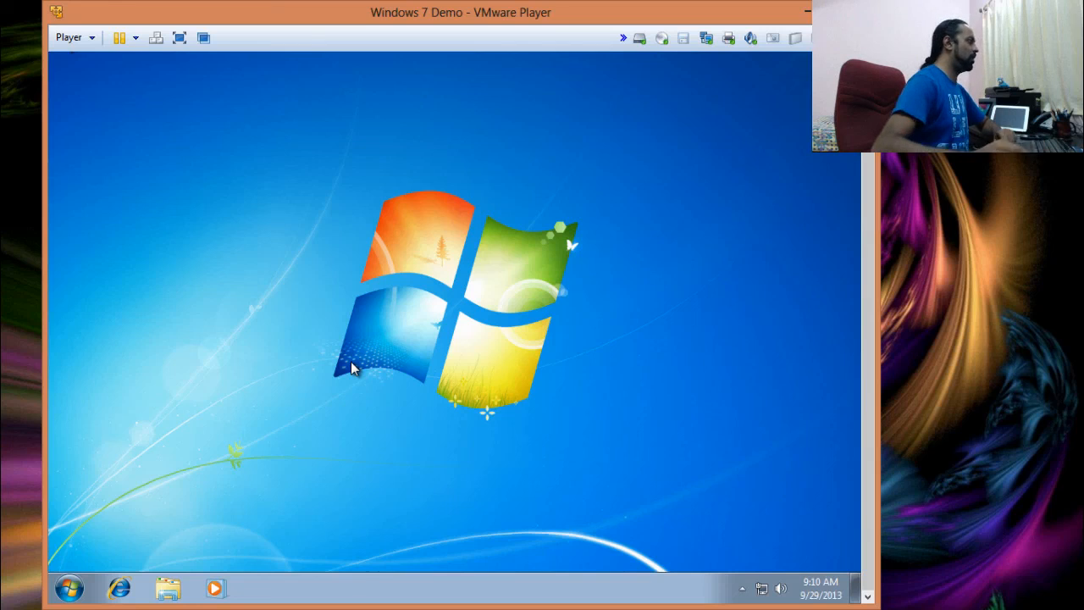
# Switch the virtual machine to full screen and refresh the Windows 7 desktop
pyautogui.click(182, 39)
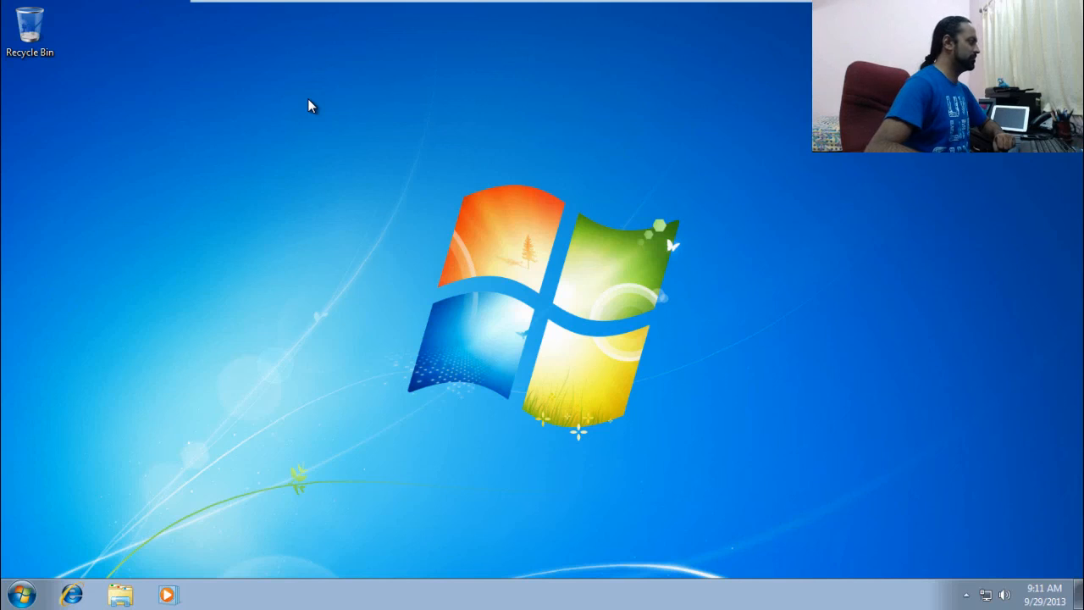
pyautogui.rightClick(144, 21)
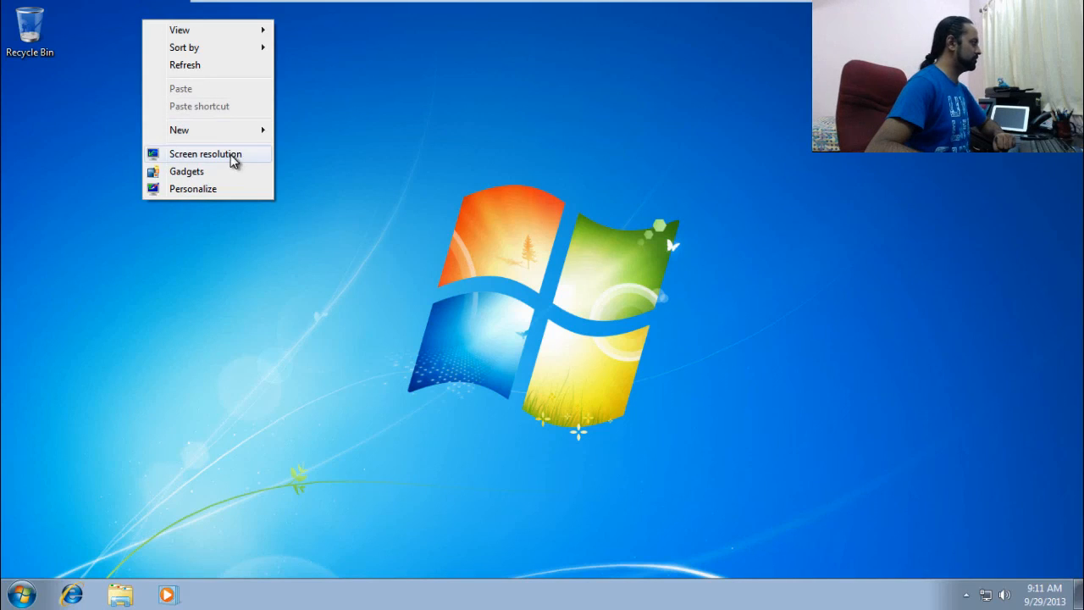
pyautogui.click(186, 76)
# View the Computer properties to check the Windows edition and system details, and close the System window
pyautogui.click(21, 593)
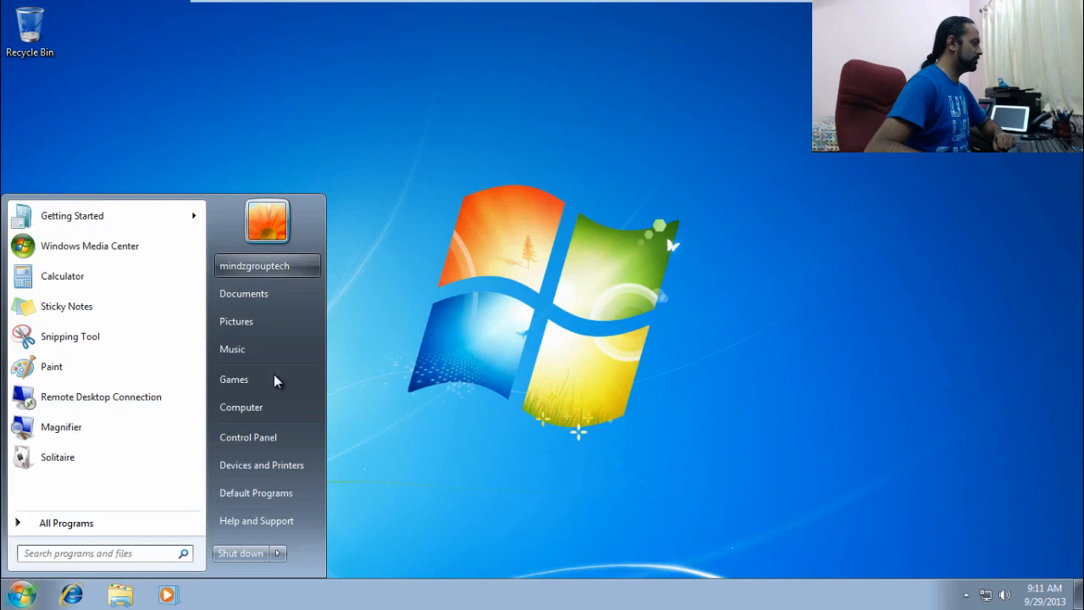
pyautogui.rightClick(264, 409)
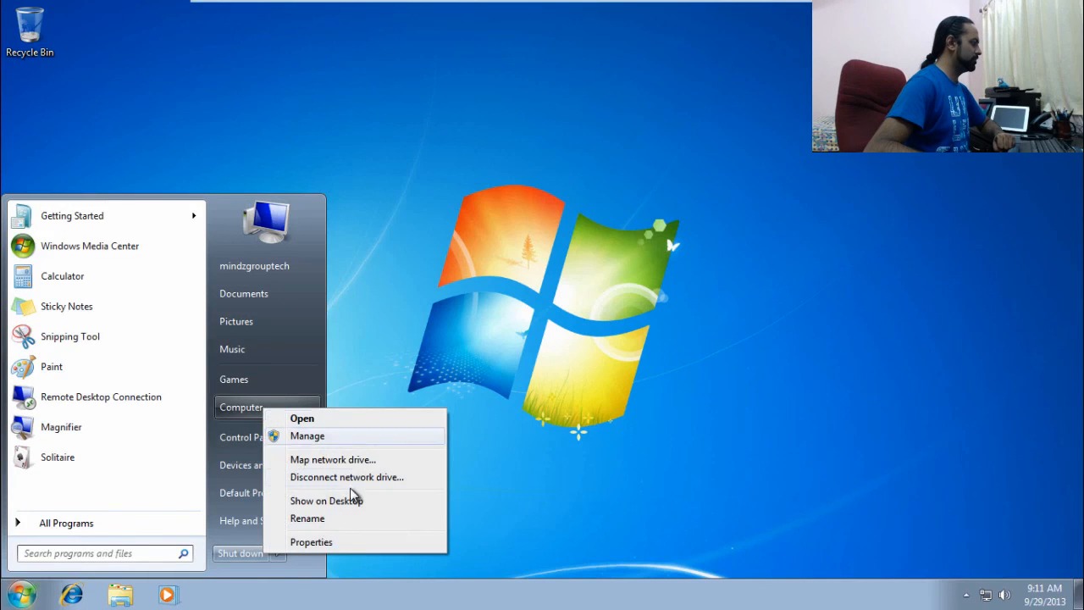
pyautogui.click(312, 542)
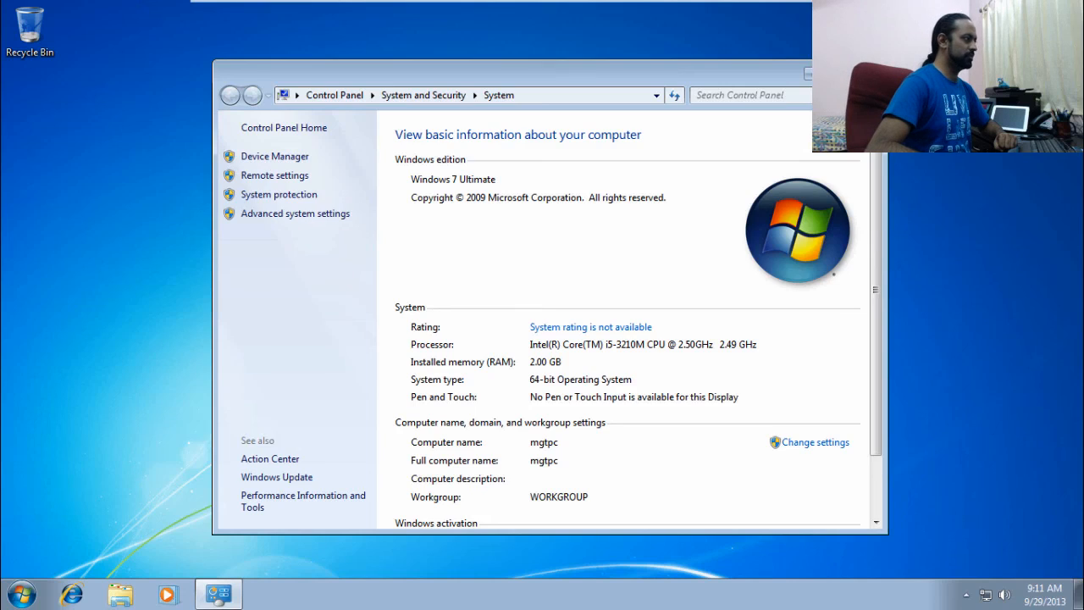
pyautogui.click(868, 73)
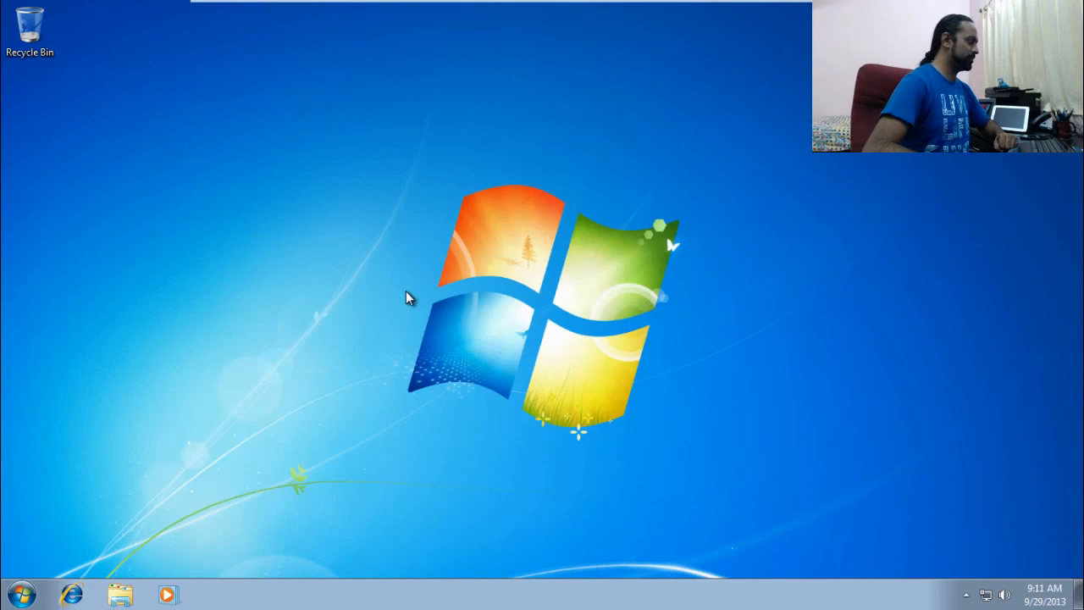